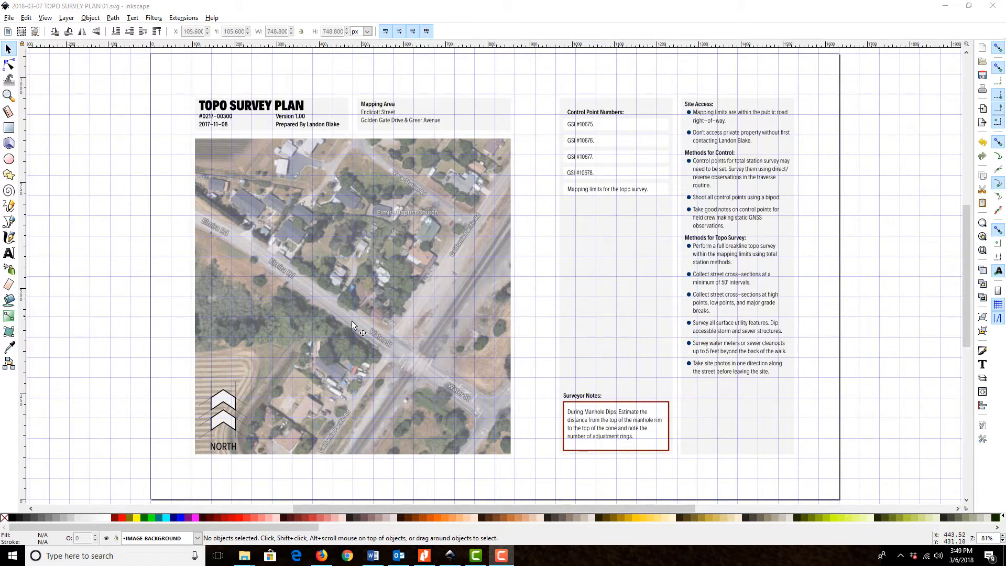
Lock the IMAGE-BACKGROUND layer and unlock the LINES-MAPPING LIMITS layer
{"action": "left_click", "coordinate": [332, 286]}
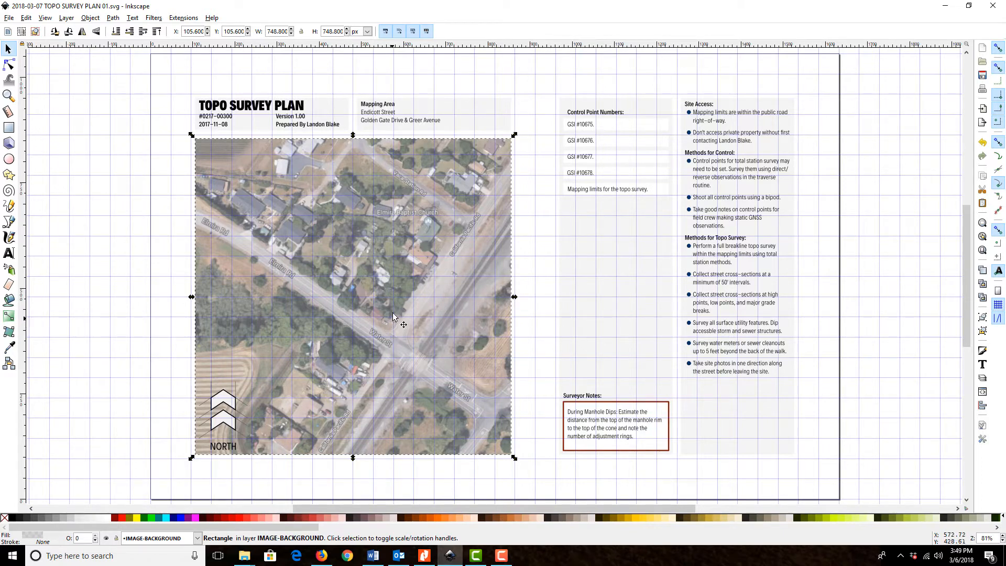
{"action": "left_click", "coordinate": [541, 264]}
{"action": "scroll", "coordinate": [431, 358], "scroll_direction": "down", "scroll_amount": 10}
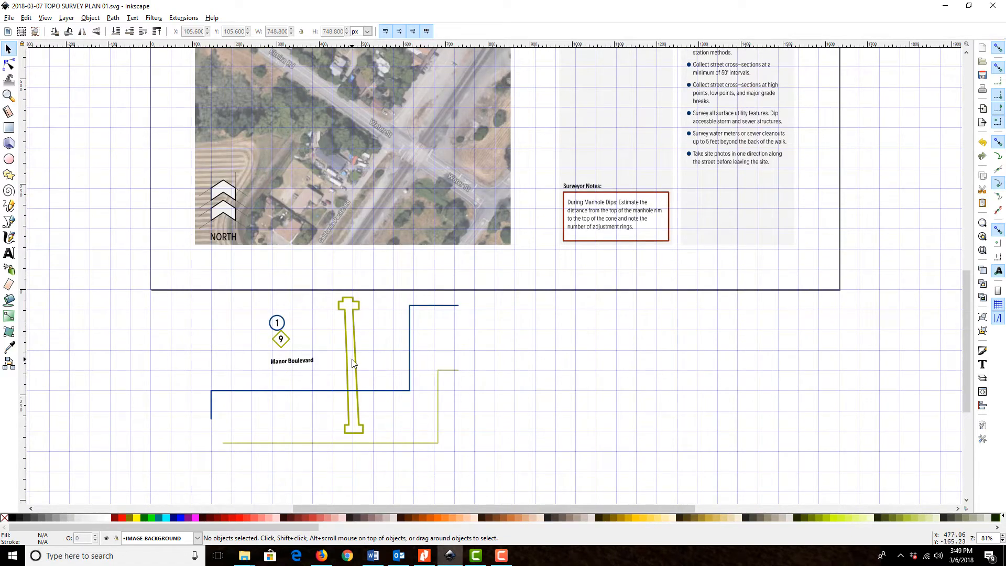
{"action": "left_click", "coordinate": [66, 17]}
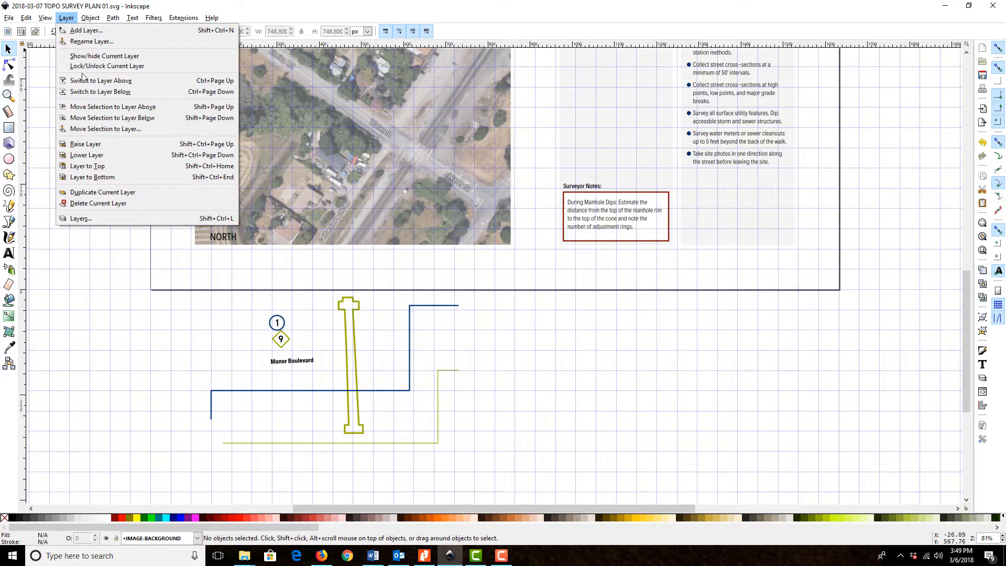
{"action": "left_click", "coordinate": [89, 220]}
{"action": "scroll", "coordinate": [378, 58], "scroll_direction": "down", "scroll_amount": 1}
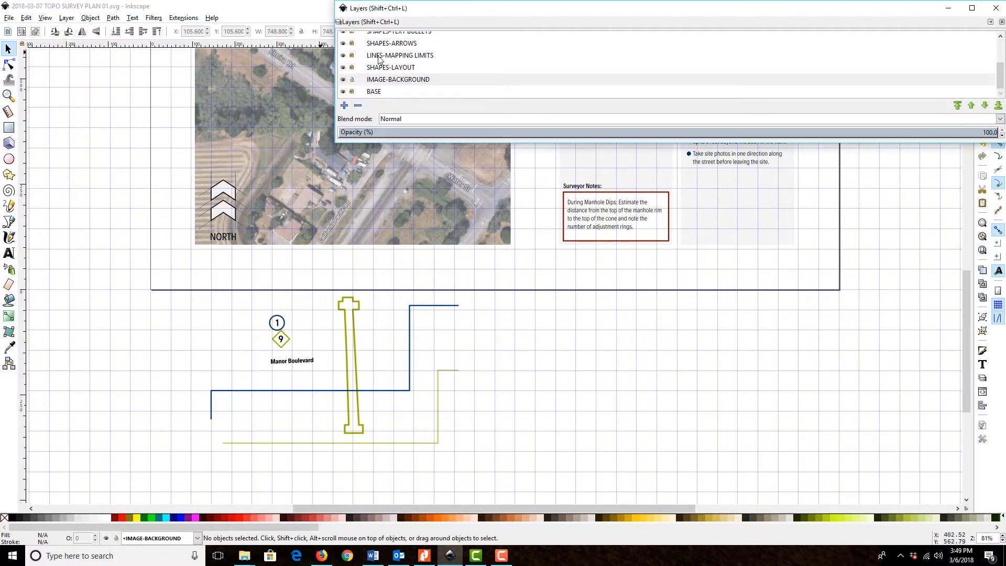
{"action": "left_click", "coordinate": [351, 79]}
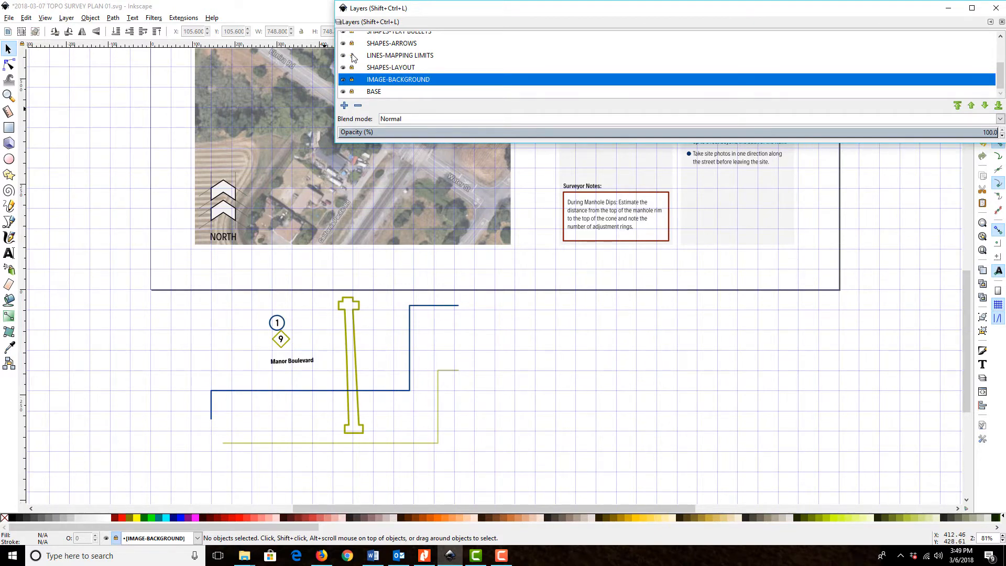
{"action": "left_click", "coordinate": [995, 10]}
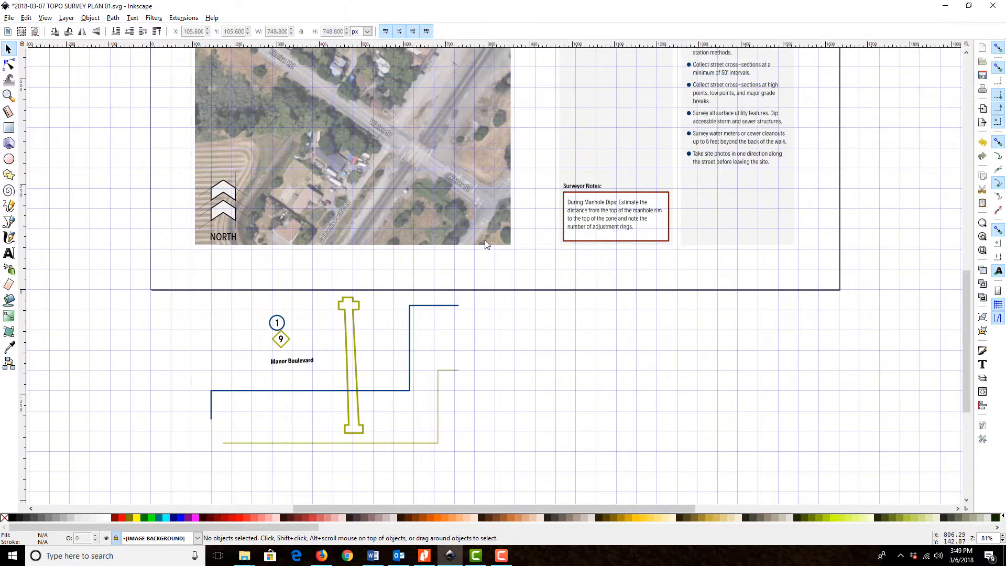
Move the thick olive-green mapping limits outline from below the page onto the middle of the aerial image
{"action": "left_click", "coordinate": [355, 326]}
{"action": "scroll", "coordinate": [372, 398], "scroll_direction": "up", "scroll_amount": 5}
{"action": "left_click_drag", "start_coordinate": [351, 436], "coordinate": [366, 142]}
{"action": "scroll", "coordinate": [365, 142], "scroll_direction": "up", "scroll_amount": 1}
{"action": "scroll", "coordinate": [366, 142], "scroll_direction": "up", "scroll_amount": 3}
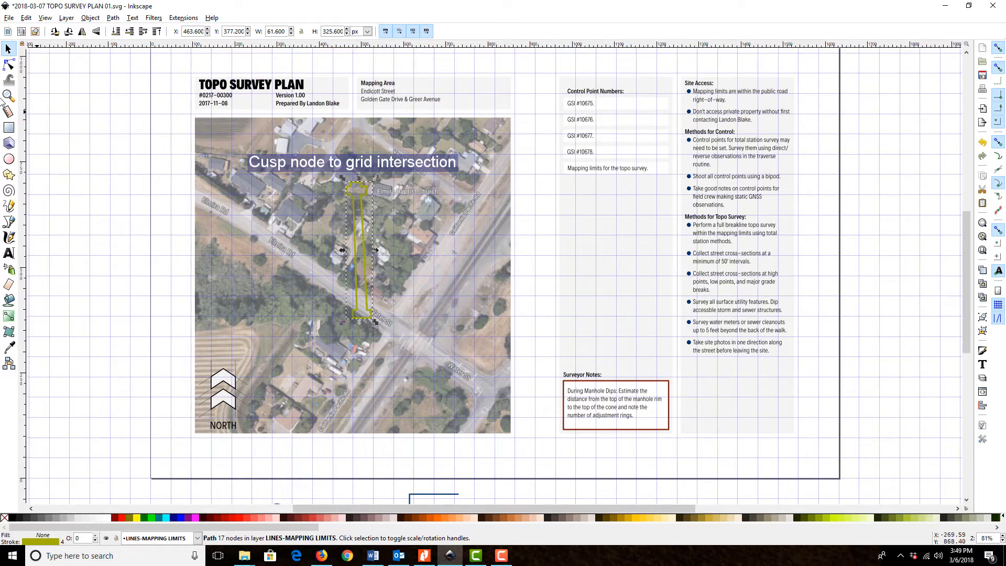
Zoom in on the mapping limits outline and open its stroke paint settings
{"action": "left_click", "coordinate": [8, 96]}
{"action": "left_click_drag", "start_coordinate": [131, 143], "coordinate": [468, 340]}
{"action": "scroll", "coordinate": [488, 240], "scroll_direction": "up", "scroll_amount": 2}
{"action": "scroll", "coordinate": [488, 240], "scroll_direction": "down", "scroll_amount": 1}
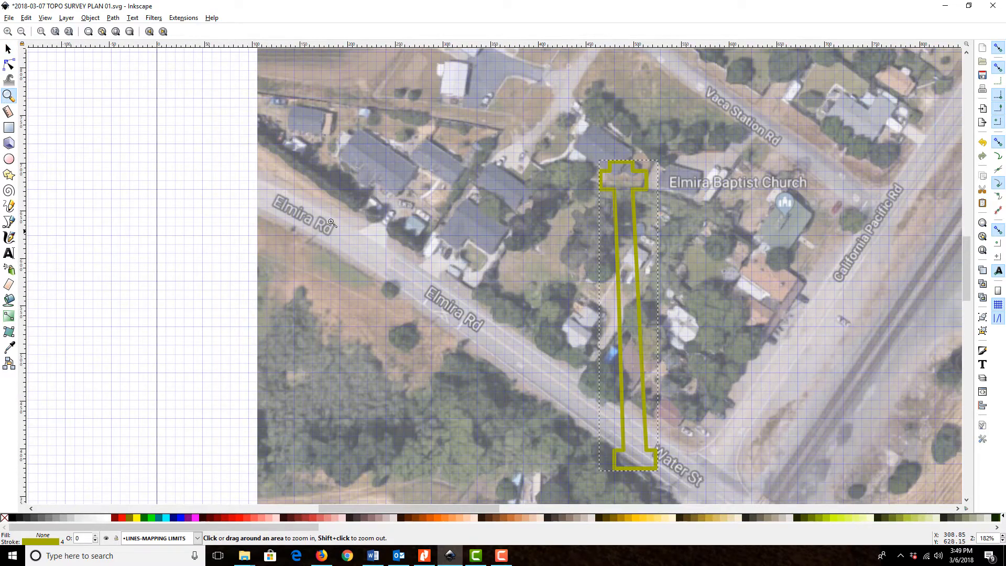
{"action": "scroll", "coordinate": [562, 317], "scroll_direction": "right", "scroll_amount": 6}
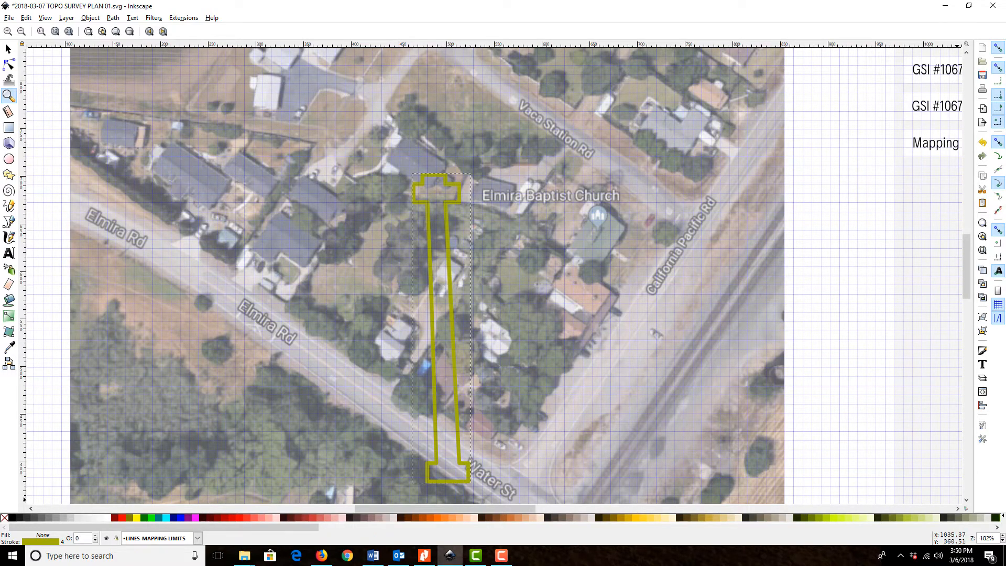
{"action": "key", "text": "ctrl+shift+f"}
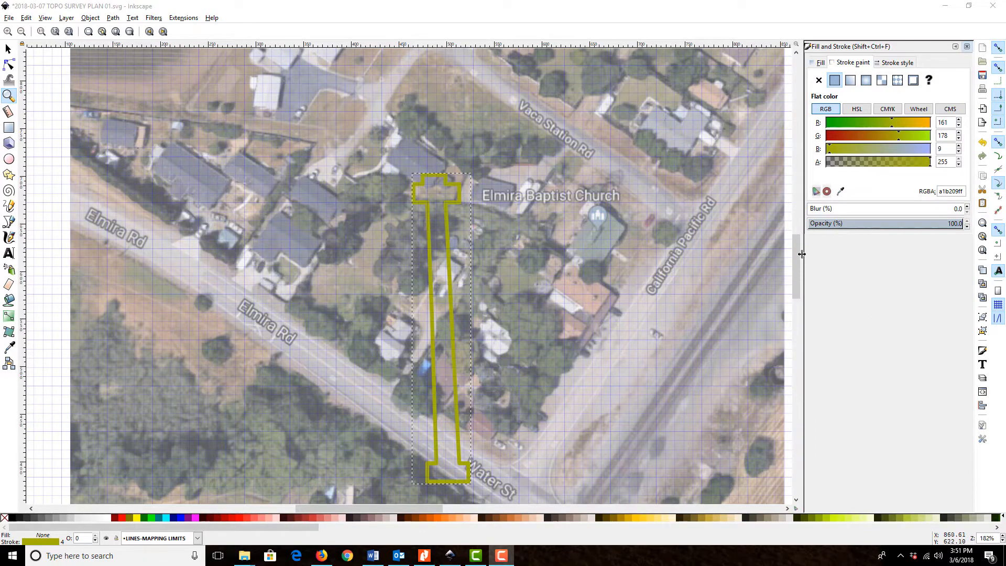
Switch to Firefox, close the Google search tab and check the dark red swatch's RGB values in the Adobe color wheel
{"action": "left_click_drag", "start_coordinate": [1004, 53], "coordinate": [511, 6]}
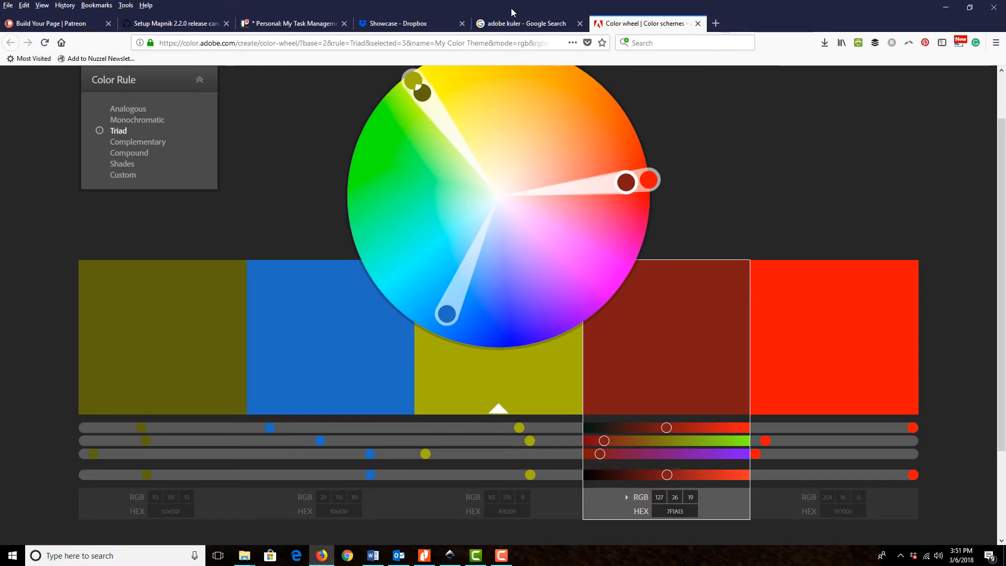
{"action": "left_click", "coordinate": [580, 23]}
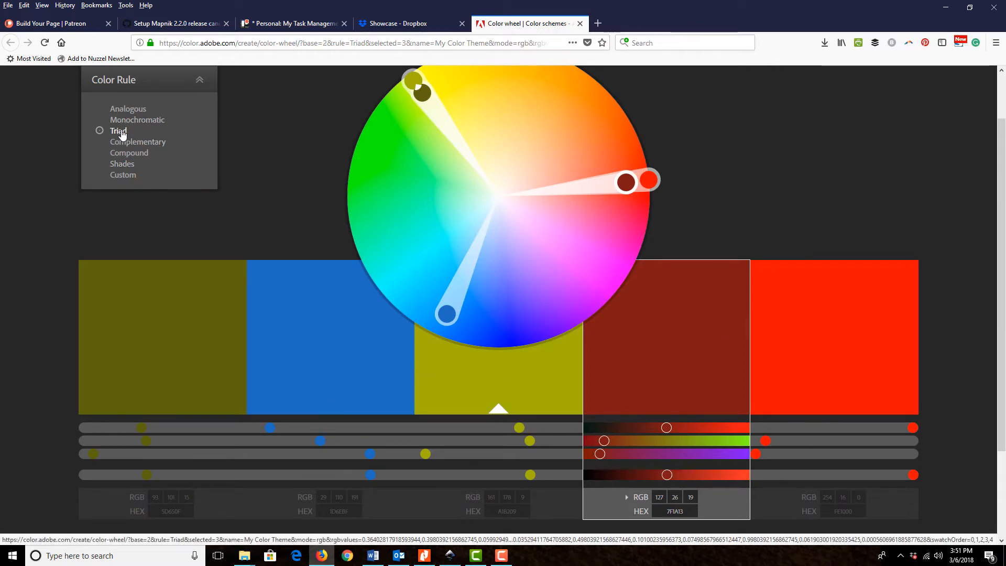
{"action": "key", "text": "alt+Tab"}
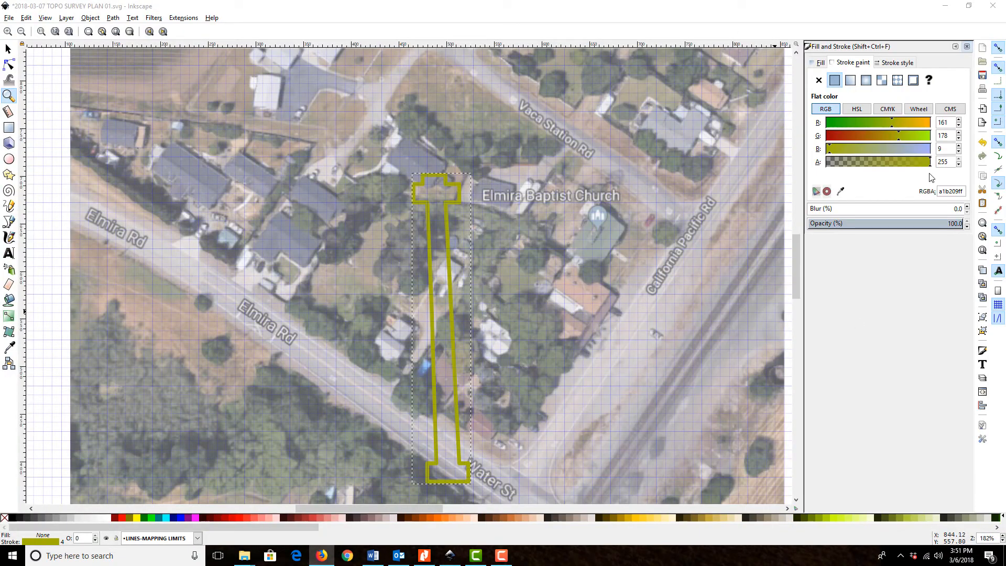
Set the outline's stroke color to RGB 127, 26, 19 and close the stroke settings
{"action": "left_click", "coordinate": [945, 124]}
{"action": "type", "text": "127"}
{"action": "key", "text": "Tab"}
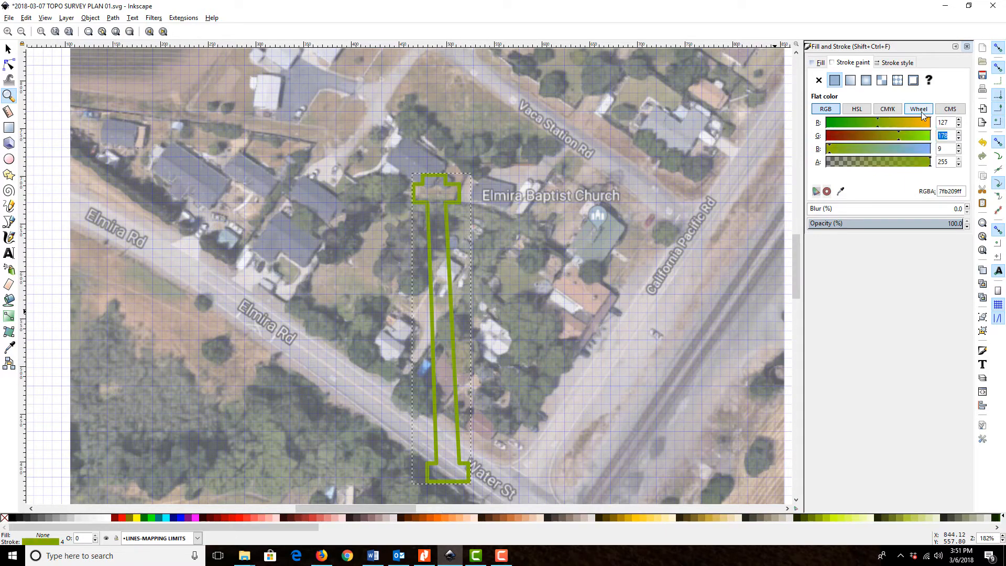
{"action": "type", "text": "26"}
{"action": "key", "text": "Tab"}
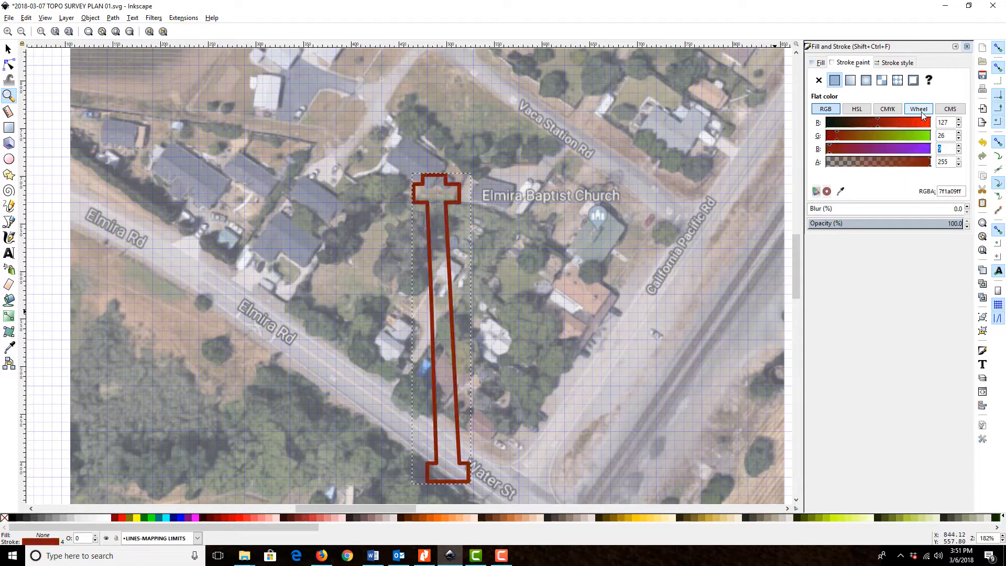
{"action": "type", "text": "19"}
{"action": "key", "text": "Tab"}
{"action": "left_click", "coordinate": [966, 47]}
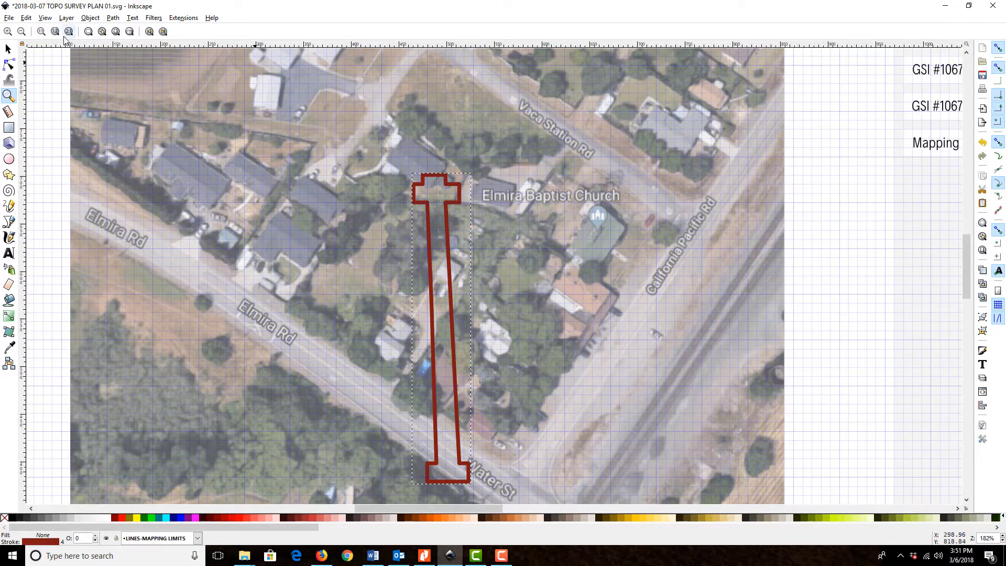
Switch to the site map PDF in Nitro Pro and examine the green boundary around the property
{"action": "left_click", "coordinate": [9, 49]}
{"action": "scroll", "coordinate": [476, 257], "scroll_direction": "up", "scroll_amount": 2}
{"action": "scroll", "coordinate": [480, 268], "scroll_direction": "down", "scroll_amount": 3}
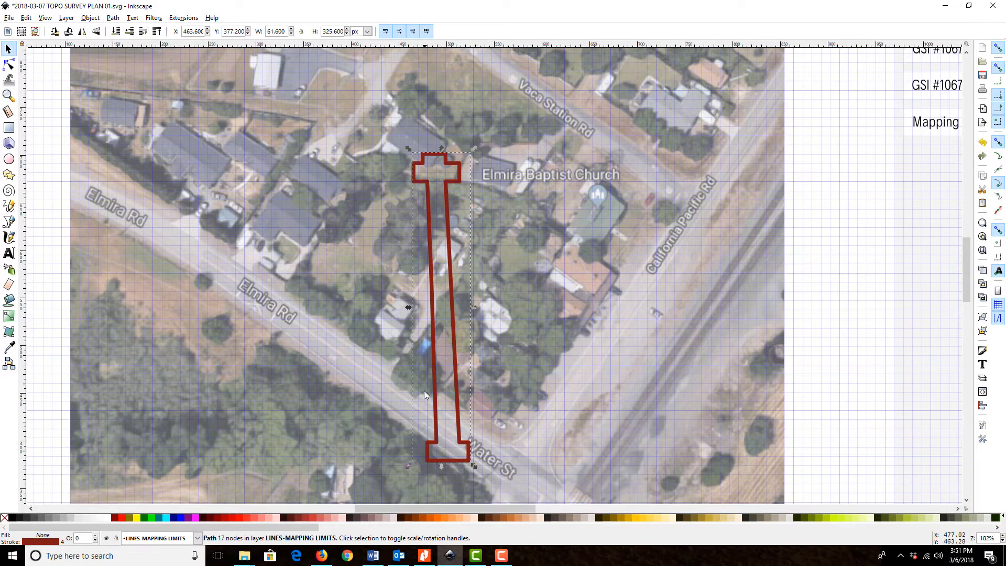
{"action": "key", "text": "alt+Tab"}
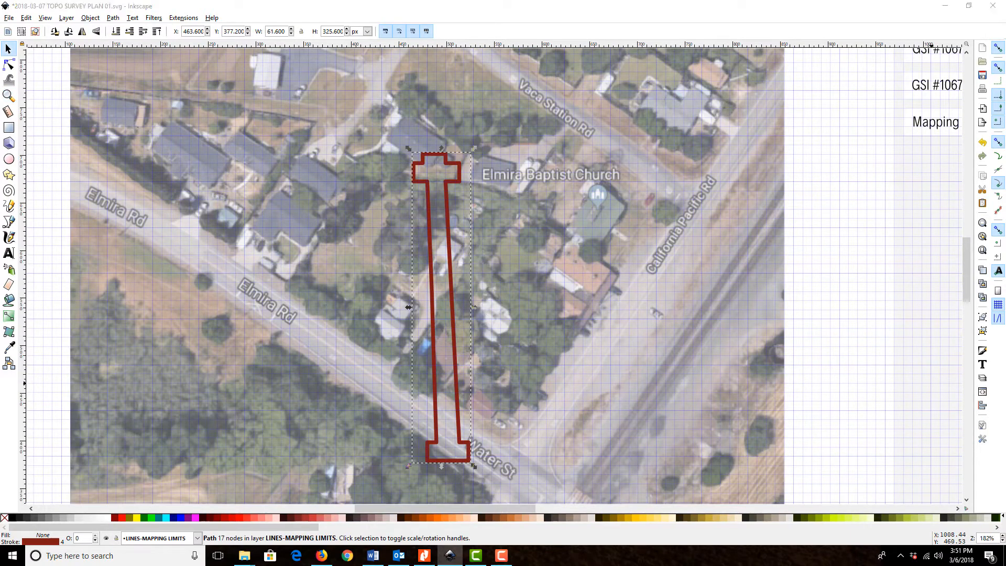
{"action": "left_click_drag", "start_coordinate": [1005, 31], "coordinate": [452, 0]}
{"action": "scroll", "coordinate": [480, 314], "scroll_direction": "down", "scroll_amount": 3}
{"action": "scroll", "coordinate": [399, 485], "scroll_direction": "up", "scroll_amount": 2}
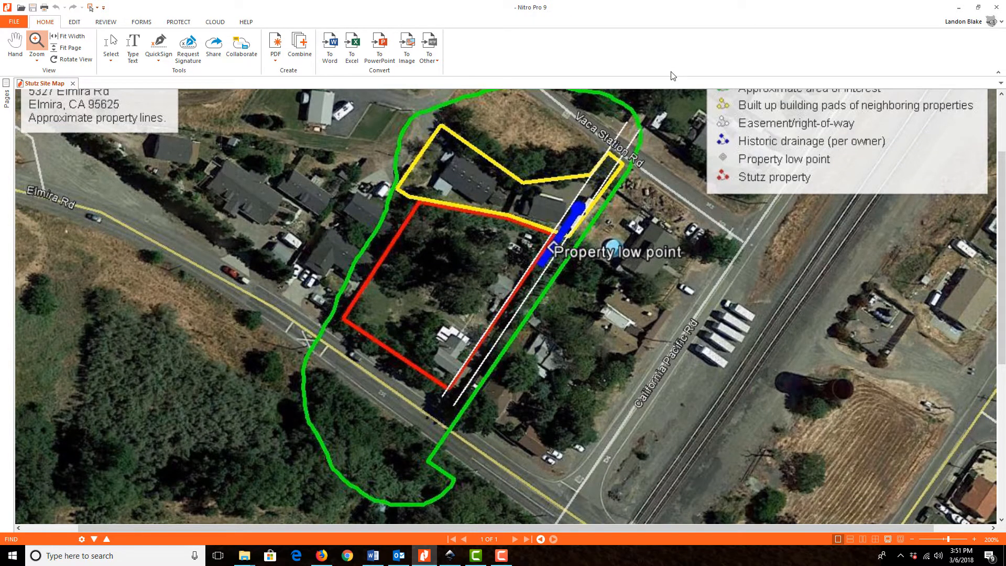
{"action": "left_click_drag", "start_coordinate": [666, 3], "coordinate": [1005, 10]}
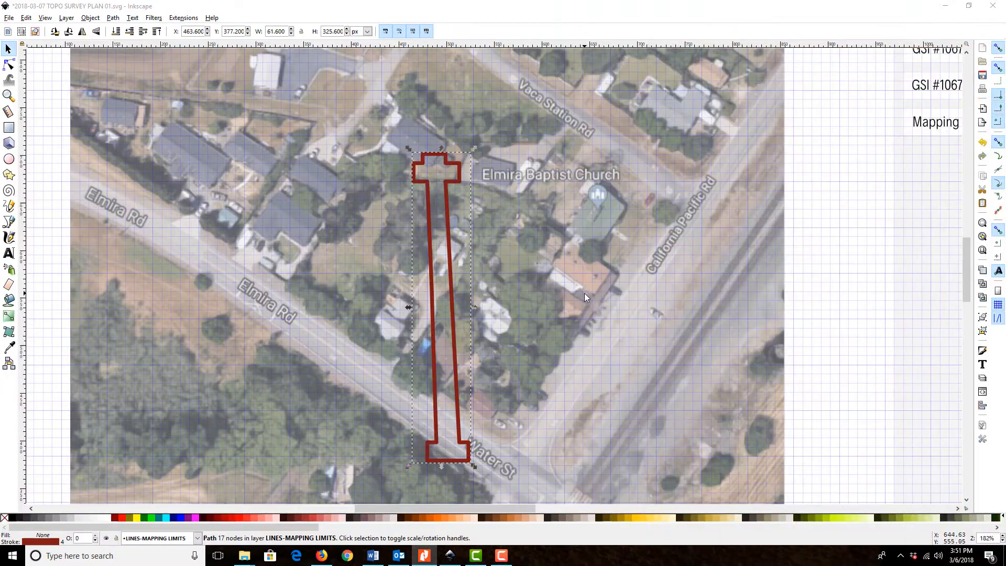
Move four nodes of the outline's upper end: three out along Vaca Station Rd and one southwest of Elmira Baptist Church
{"action": "scroll", "coordinate": [483, 196], "scroll_direction": "up", "scroll_amount": 3}
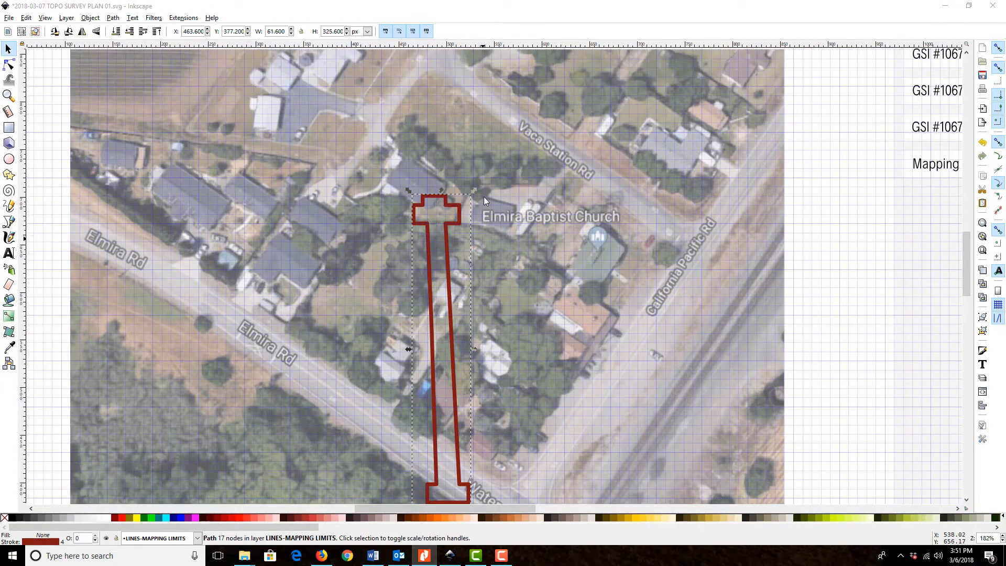
{"action": "left_click", "coordinate": [9, 64]}
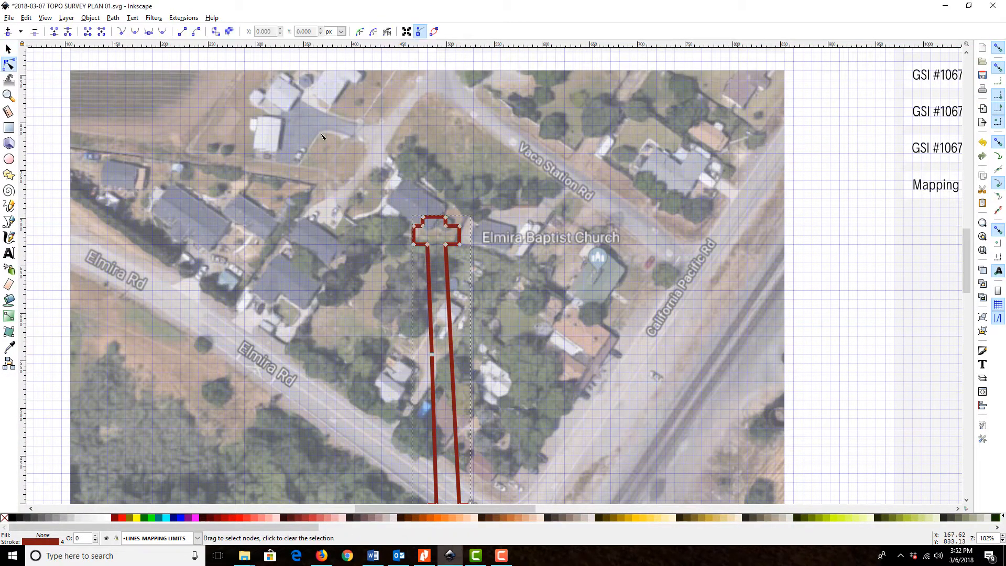
{"action": "left_click_drag", "start_coordinate": [461, 228], "coordinate": [586, 184]}
{"action": "left_click_drag", "start_coordinate": [460, 245], "coordinate": [473, 317]}
{"action": "left_click_drag", "start_coordinate": [446, 227], "coordinate": [491, 135]}
{"action": "left_click_drag", "start_coordinate": [445, 216], "coordinate": [445, 89]}
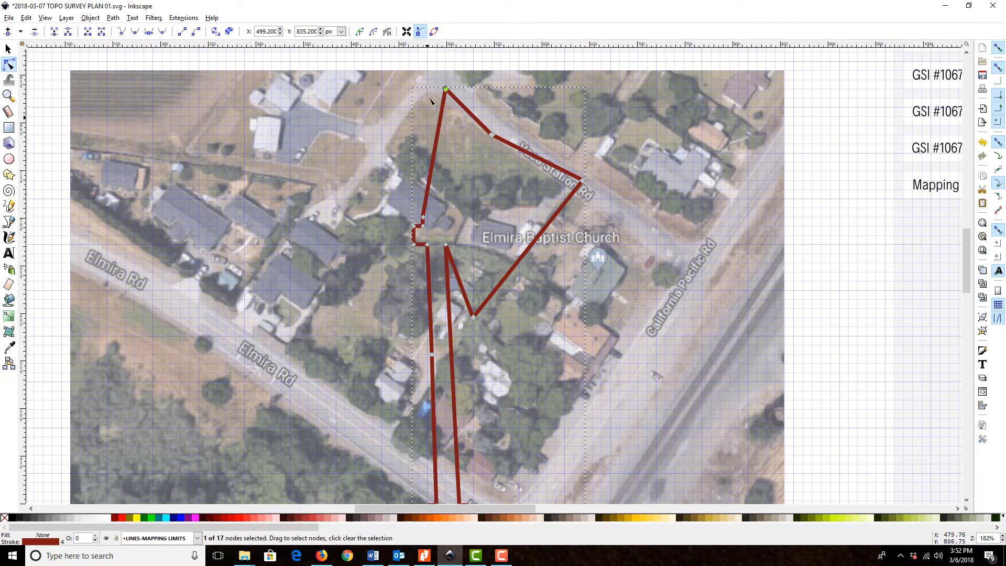
Turn off snapping and reposition two upper nodes, one at the Vaca Station Rd corner and one down the side road to its southwest
{"action": "left_click", "coordinate": [998, 48]}
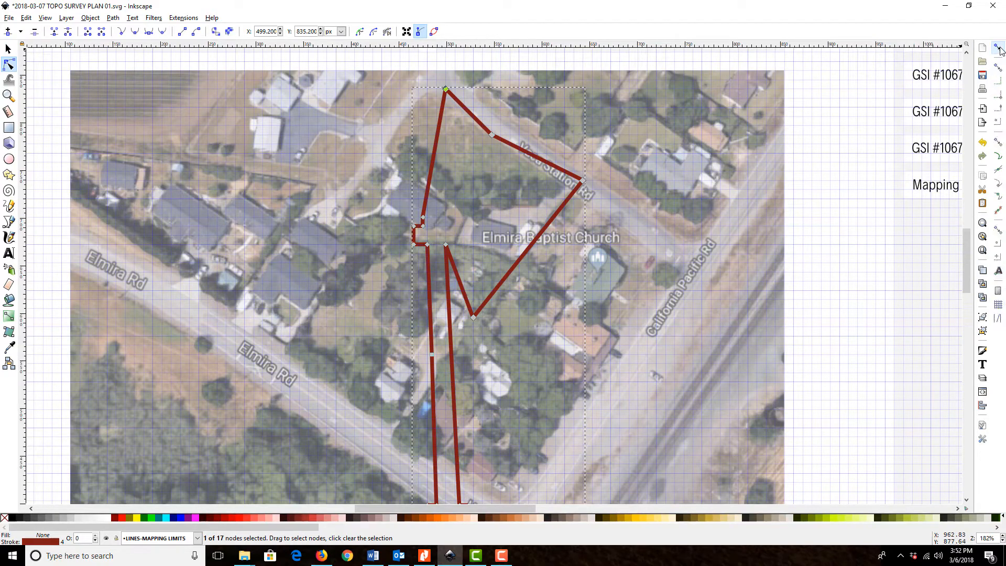
{"action": "left_click_drag", "start_coordinate": [491, 135], "coordinate": [492, 125]}
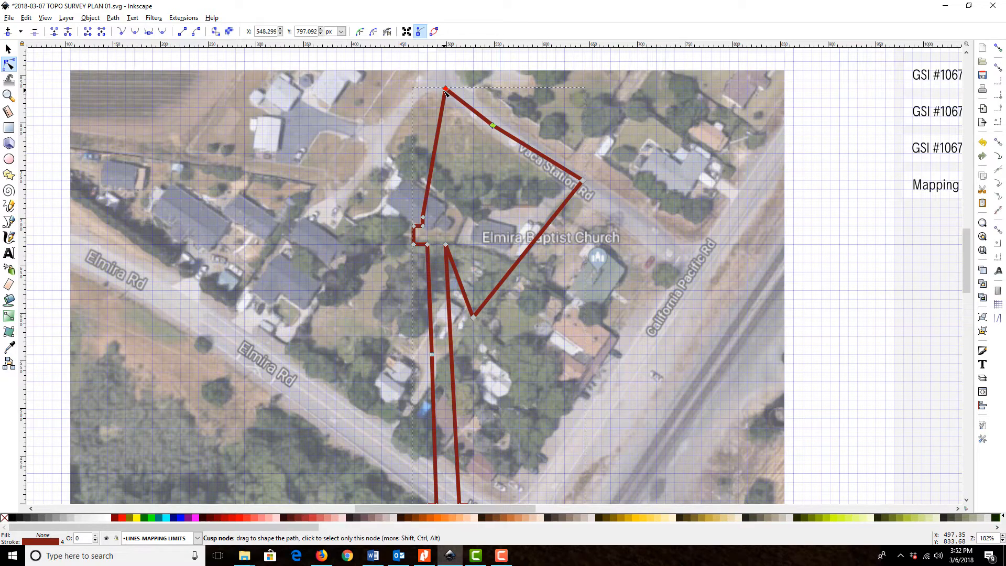
{"action": "left_click_drag", "start_coordinate": [445, 90], "coordinate": [372, 154]}
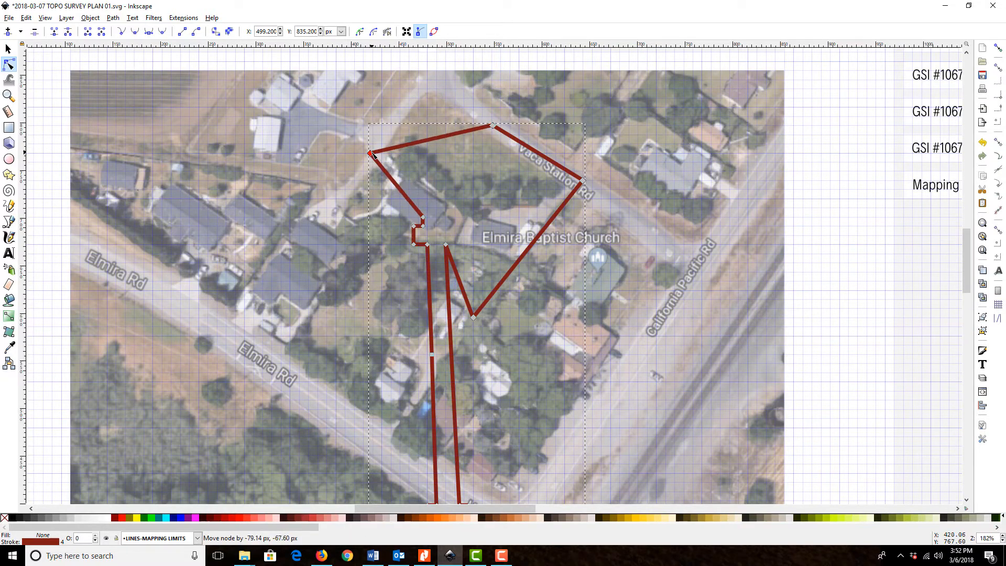
{"action": "left_click_drag", "start_coordinate": [492, 125], "coordinate": [431, 81]}
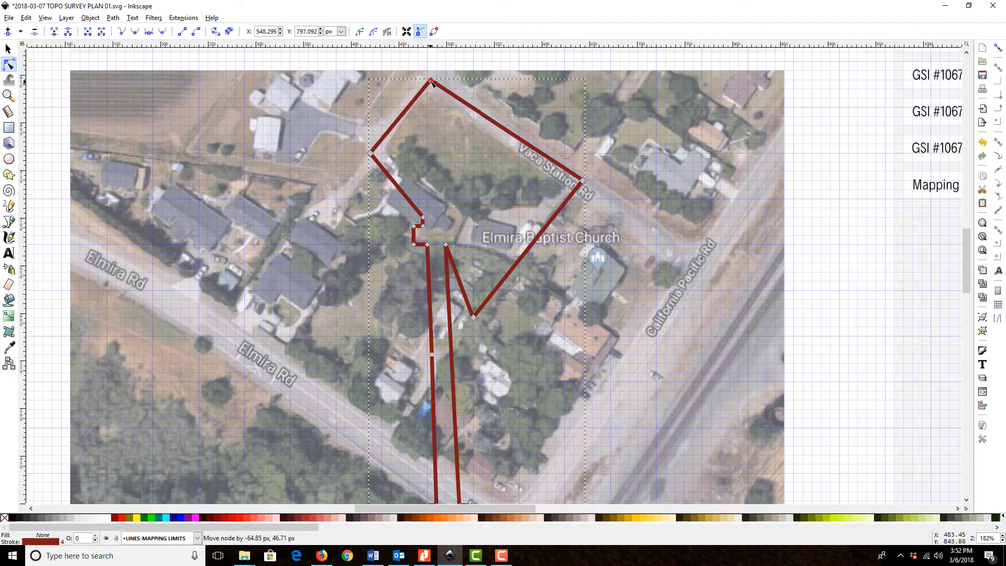
Move three nodes to form the outline's western side, running past the houses and across Elmira Rd to its south edge
{"action": "left_click_drag", "start_coordinate": [422, 217], "coordinate": [338, 220]}
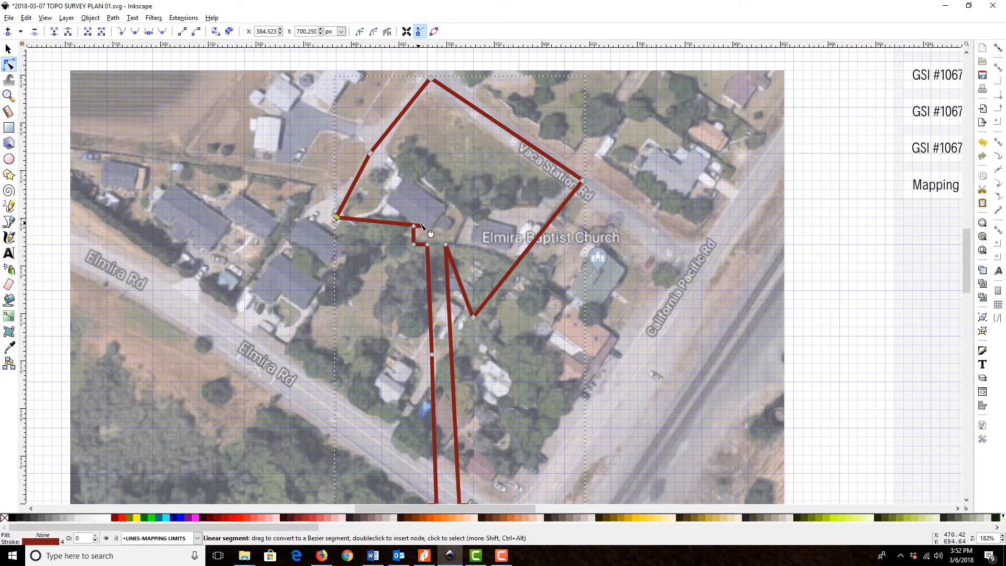
{"action": "left_click_drag", "start_coordinate": [422, 225], "coordinate": [239, 338]}
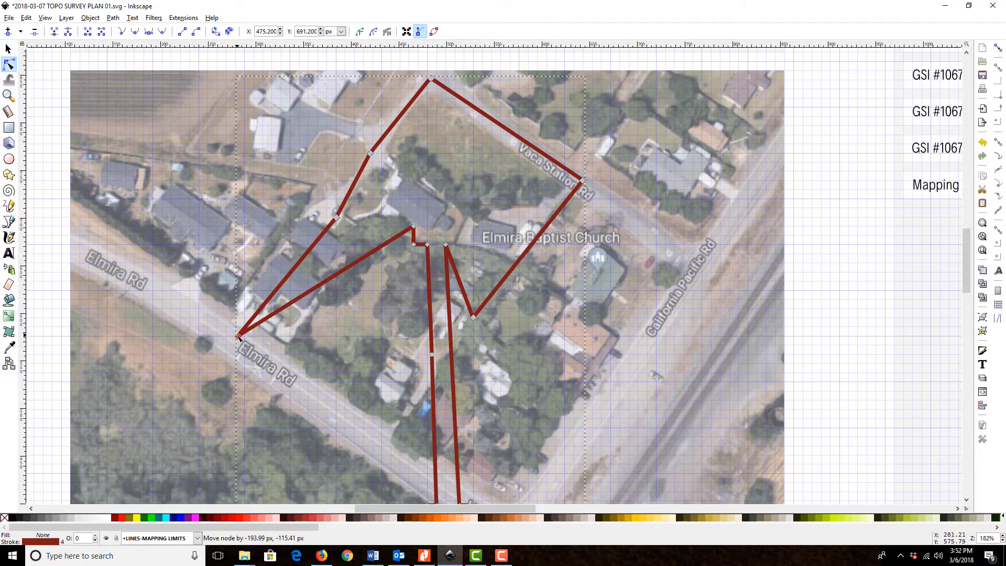
{"action": "left_click_drag", "start_coordinate": [238, 338], "coordinate": [216, 364]}
{"action": "scroll", "coordinate": [217, 361], "scroll_direction": "down", "scroll_amount": 4}
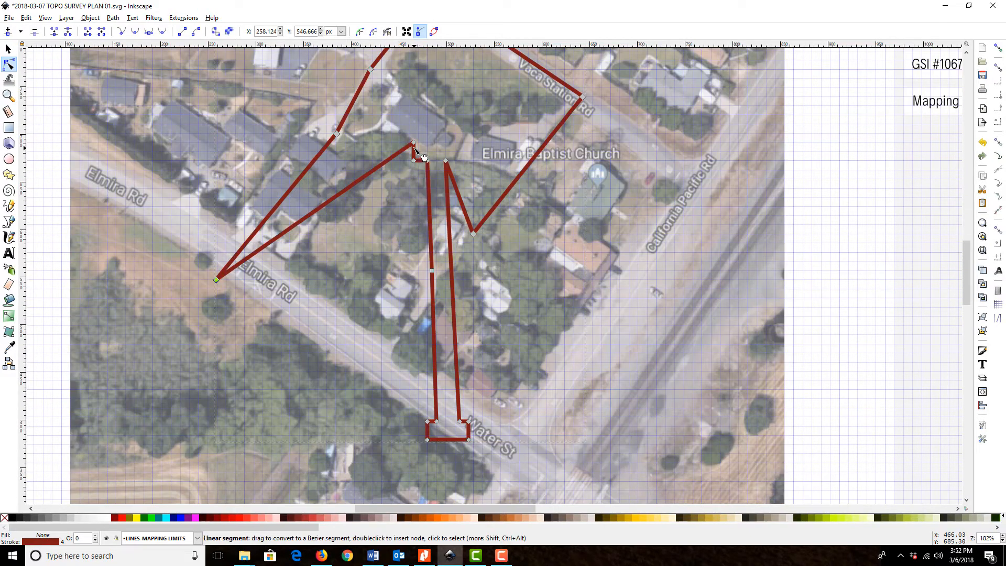
{"action": "left_click_drag", "start_coordinate": [409, 146], "coordinate": [259, 313]}
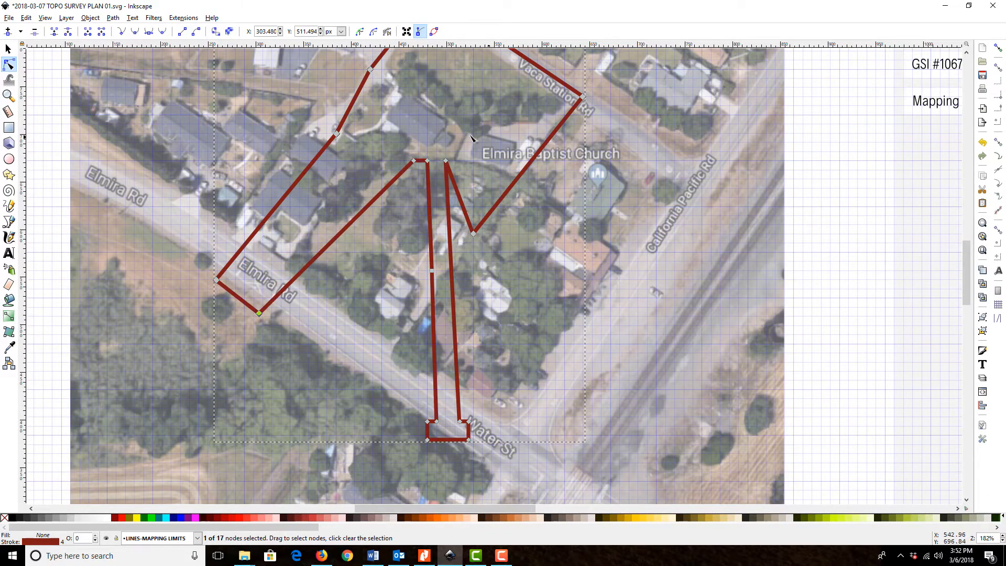
Move three nodes to form the outline's southern end around the wooded lot, from its southwest corner to beside the small buildings
{"action": "left_click_drag", "start_coordinate": [408, 164], "coordinate": [227, 448]}
{"action": "scroll", "coordinate": [417, 200], "scroll_direction": "down", "scroll_amount": 5}
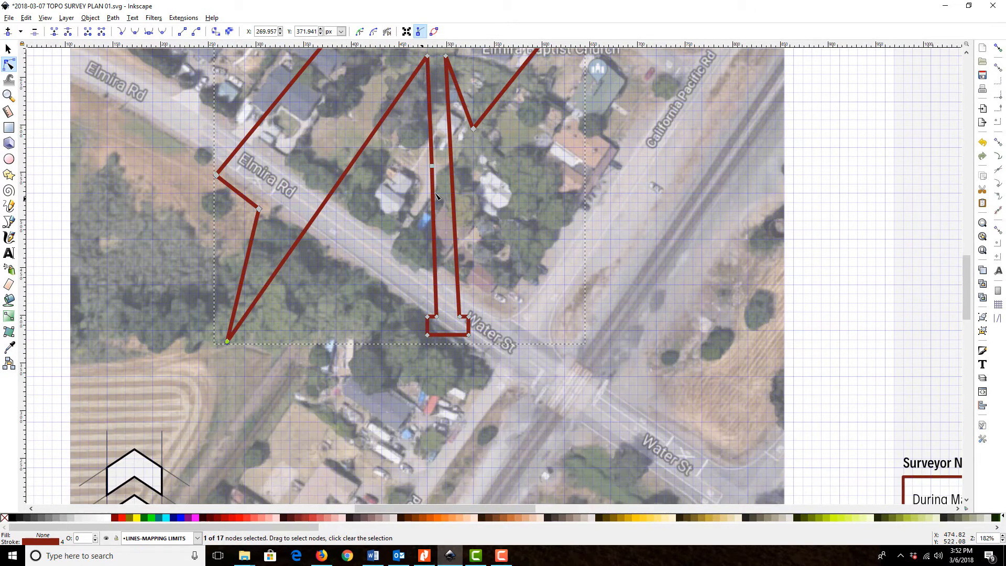
{"action": "left_click_drag", "start_coordinate": [427, 55], "coordinate": [255, 370]}
{"action": "left_click_drag", "start_coordinate": [431, 173], "coordinate": [313, 397]}
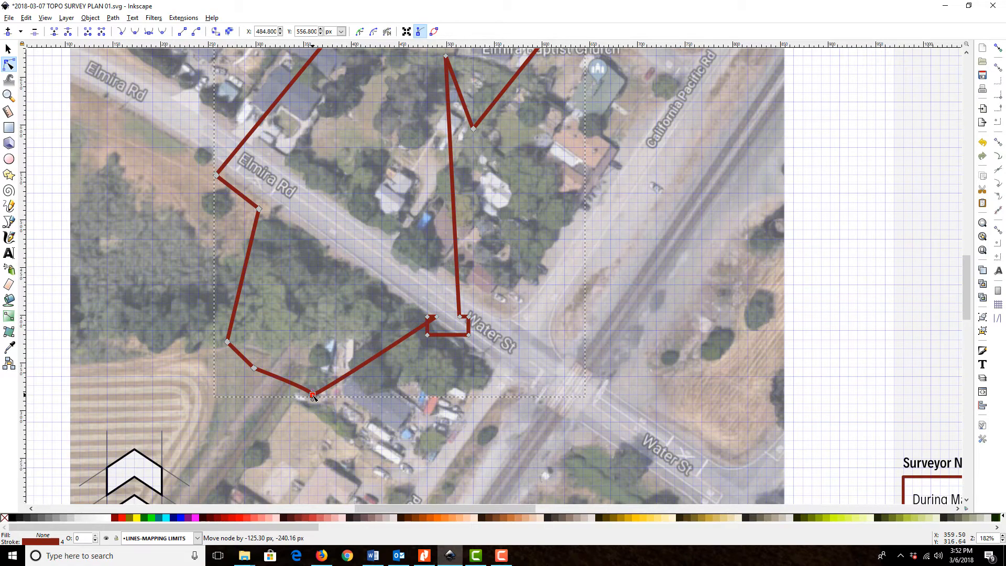
{"action": "left_click_drag", "start_coordinate": [314, 396], "coordinate": [313, 396]}
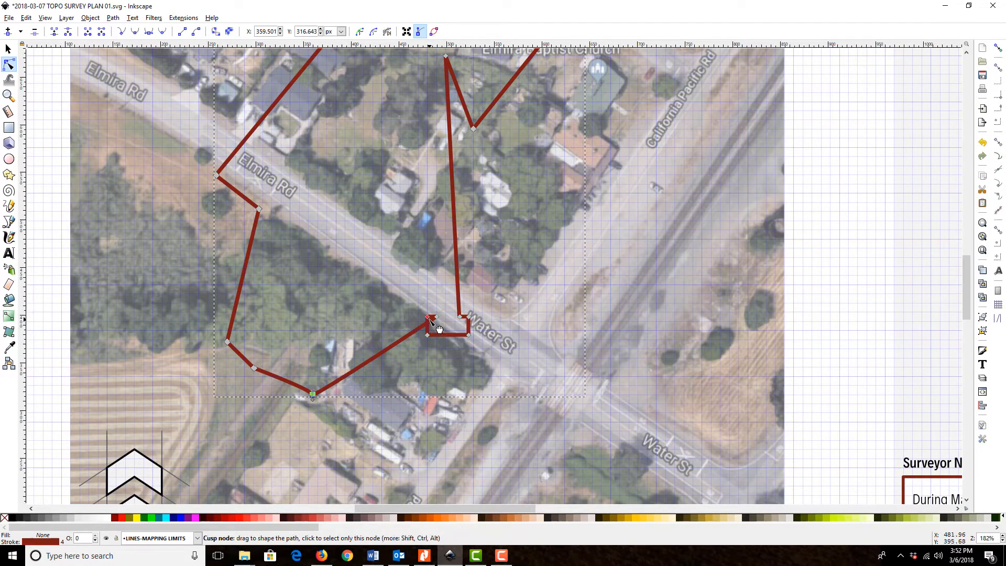
Delete the three leftover nodes on the west side of the small rectangular end near Water St
{"action": "left_click_drag", "start_coordinate": [428, 318], "coordinate": [410, 279]}
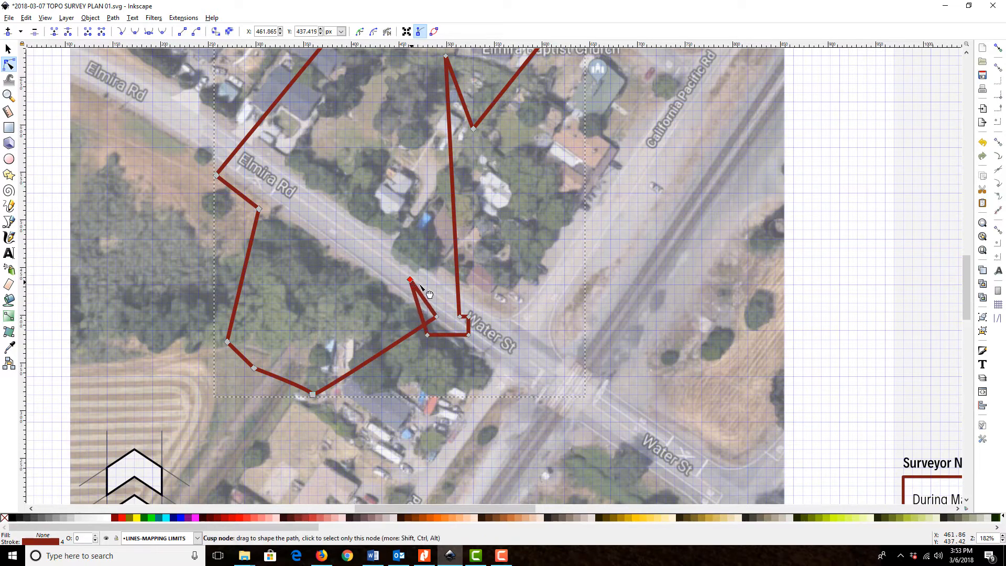
{"action": "scroll", "coordinate": [508, 331], "scroll_direction": "up", "scroll_amount": 2}
{"action": "scroll", "coordinate": [508, 331], "scroll_direction": "up", "scroll_amount": 1}
{"action": "scroll", "coordinate": [508, 331], "scroll_direction": "down", "scroll_amount": 1}
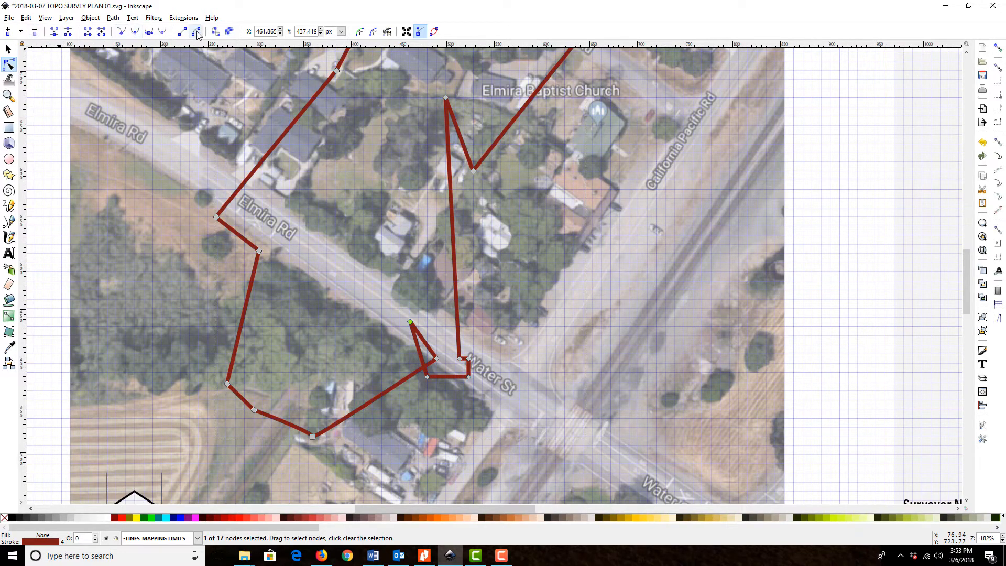
{"action": "left_click", "coordinate": [33, 33]}
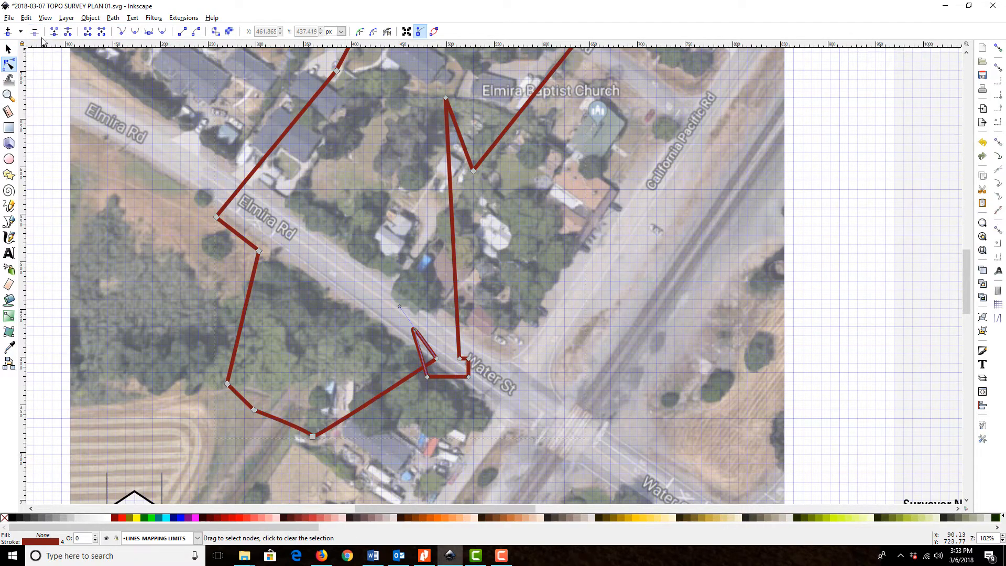
{"action": "left_click", "coordinate": [428, 376]}
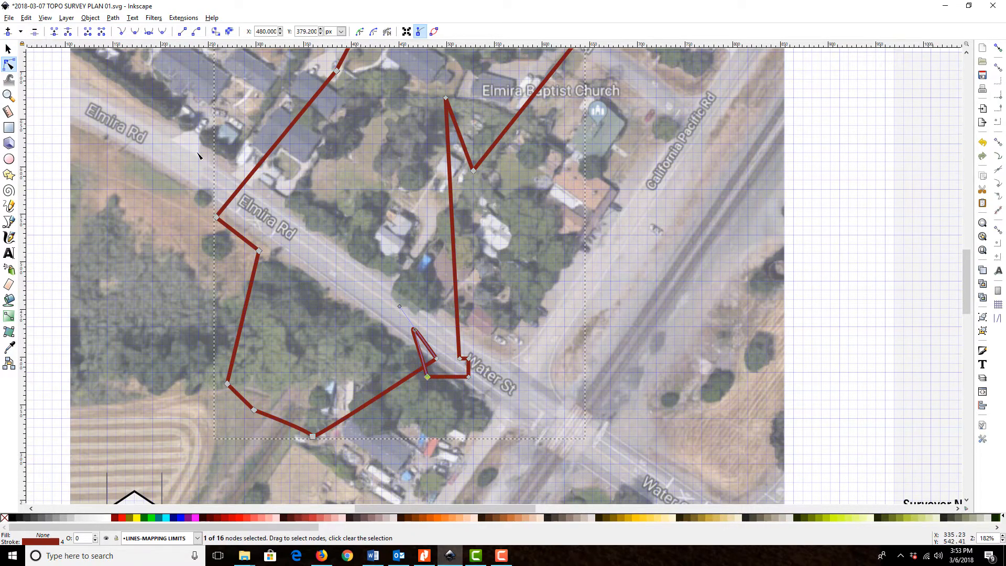
{"action": "left_click", "coordinate": [34, 32]}
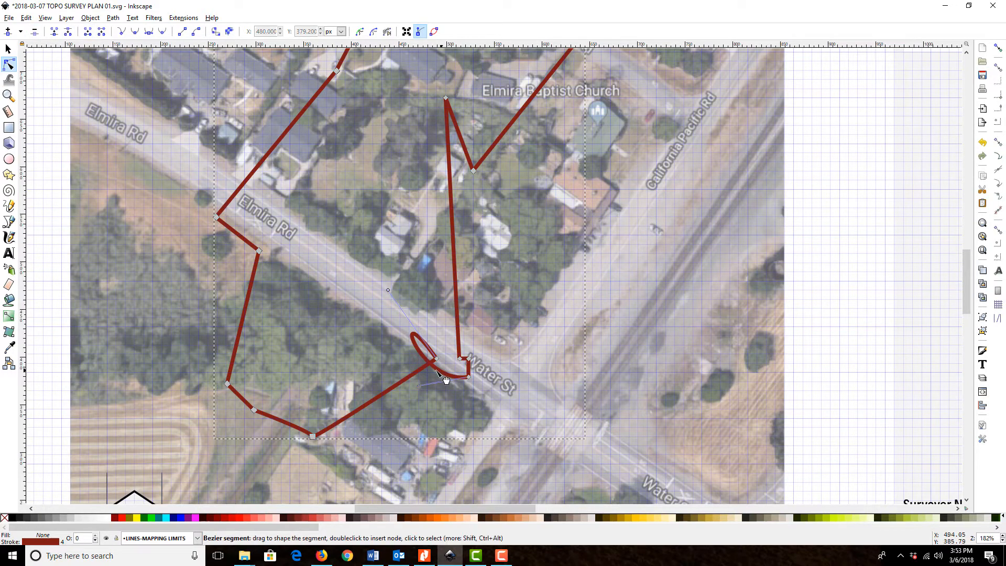
{"action": "left_click", "coordinate": [437, 359]}
{"action": "left_click", "coordinate": [34, 32]}
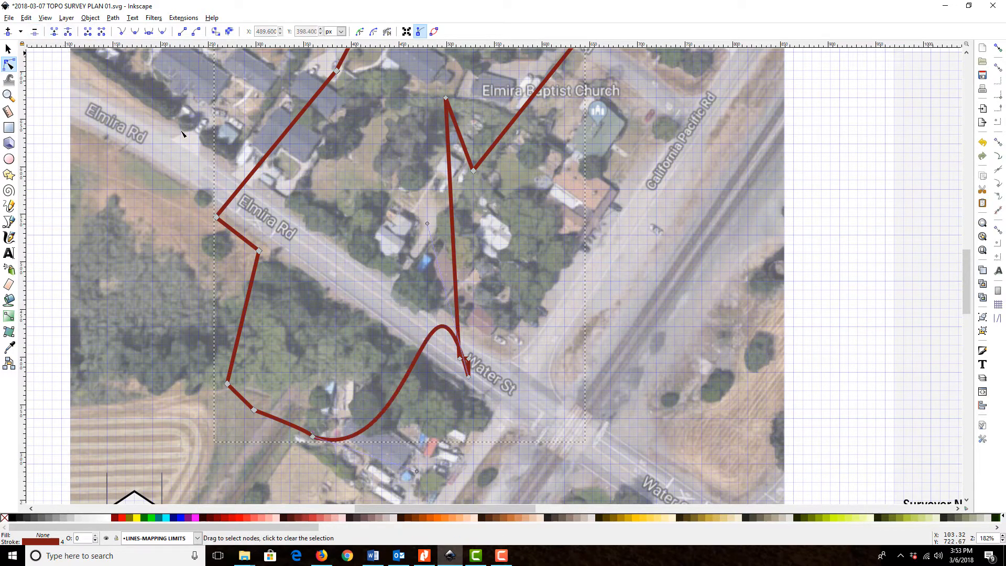
Delete the three remaining nodes on the east side of the small rectangular end at Water St
{"action": "left_click", "coordinate": [460, 359]}
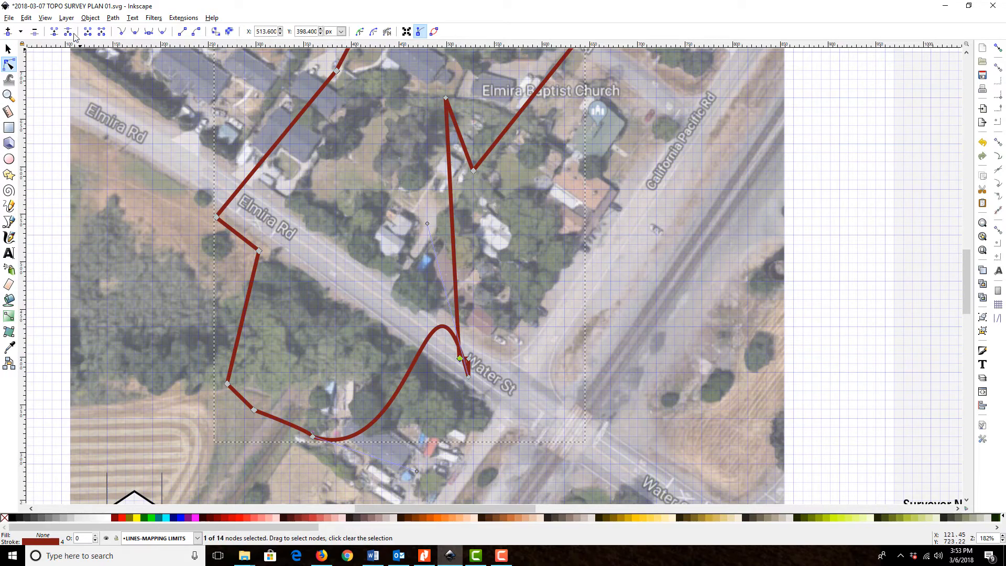
{"action": "left_click", "coordinate": [35, 31]}
{"action": "left_click", "coordinate": [470, 361]}
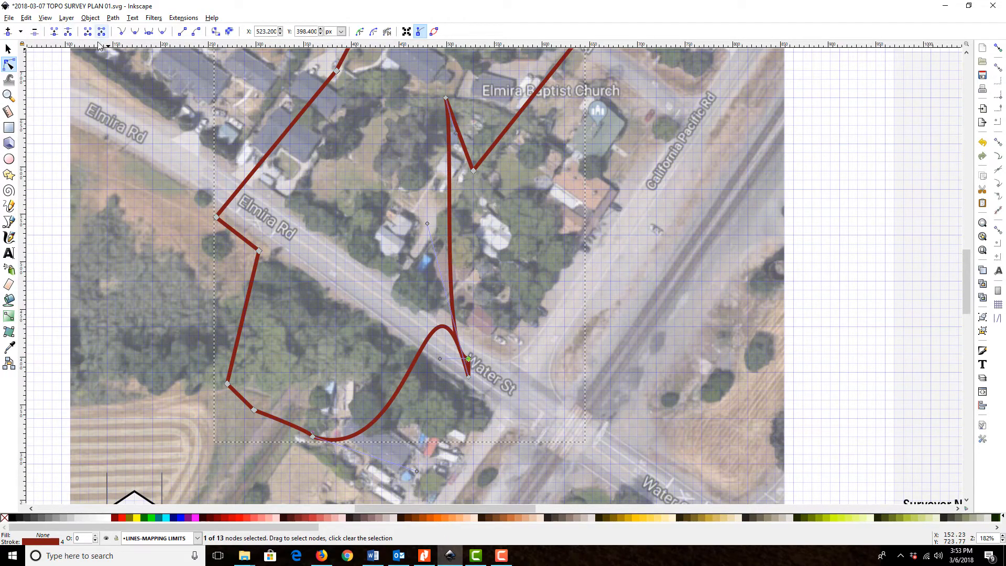
{"action": "left_click", "coordinate": [34, 31]}
{"action": "left_click", "coordinate": [469, 376]}
{"action": "left_click", "coordinate": [35, 32]}
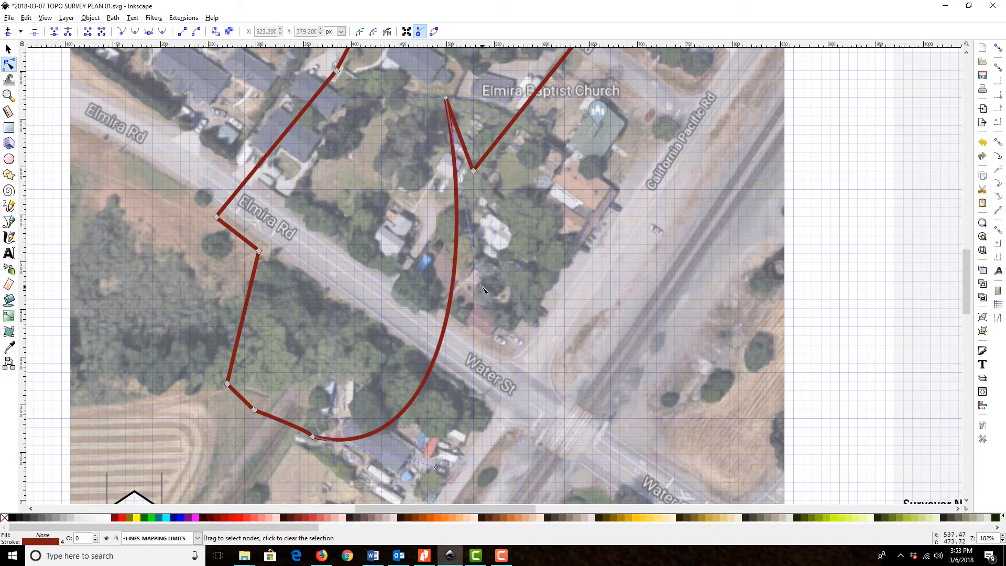
Turn snapping back on and straighten the long curved segment by retracting its handles, including the one at the southern corner node
{"action": "left_click_drag", "start_coordinate": [483, 286], "coordinate": [448, 103]}
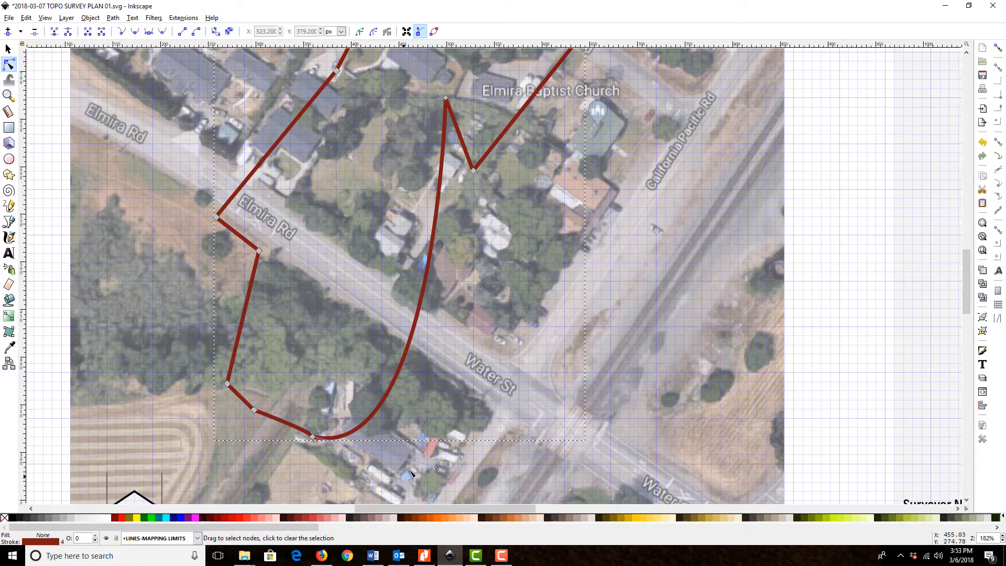
{"action": "left_click_drag", "start_coordinate": [436, 467], "coordinate": [313, 435]}
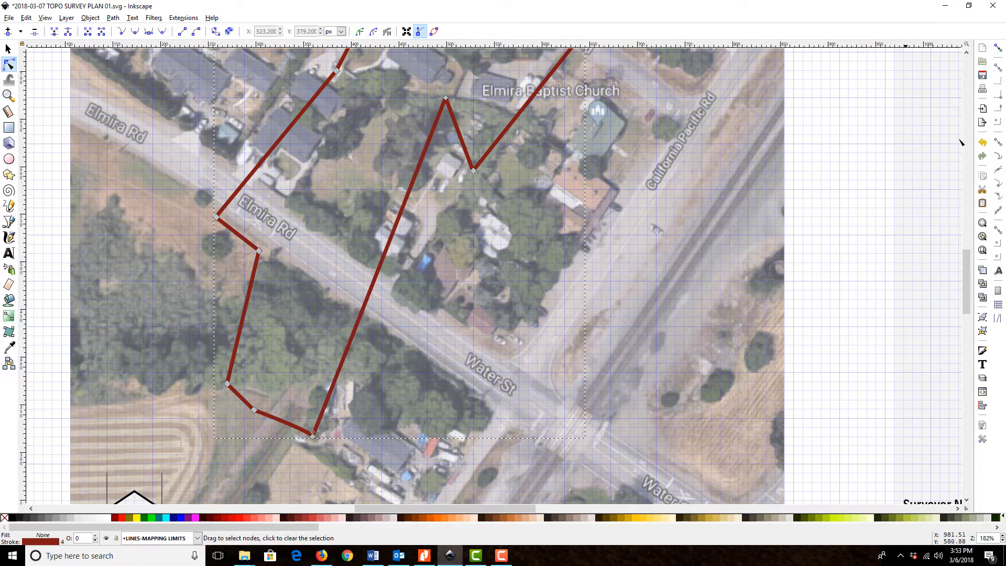
{"action": "left_click", "coordinate": [998, 47]}
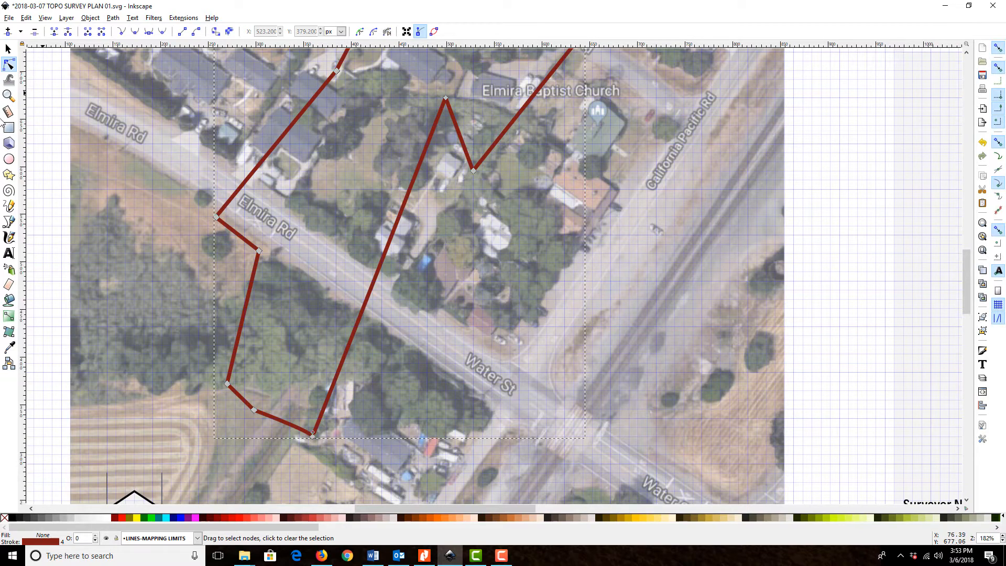
{"action": "left_click", "coordinate": [9, 96]}
{"action": "left_click_drag", "start_coordinate": [284, 403], "coordinate": [350, 461]}
{"action": "left_click", "coordinate": [9, 65]}
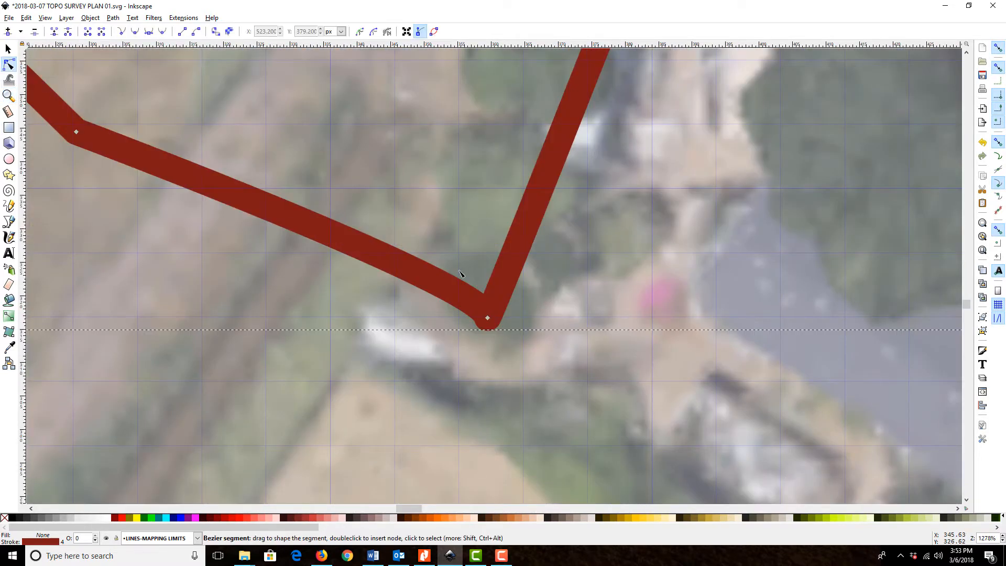
{"action": "left_click_drag", "start_coordinate": [489, 320], "coordinate": [460, 316]}
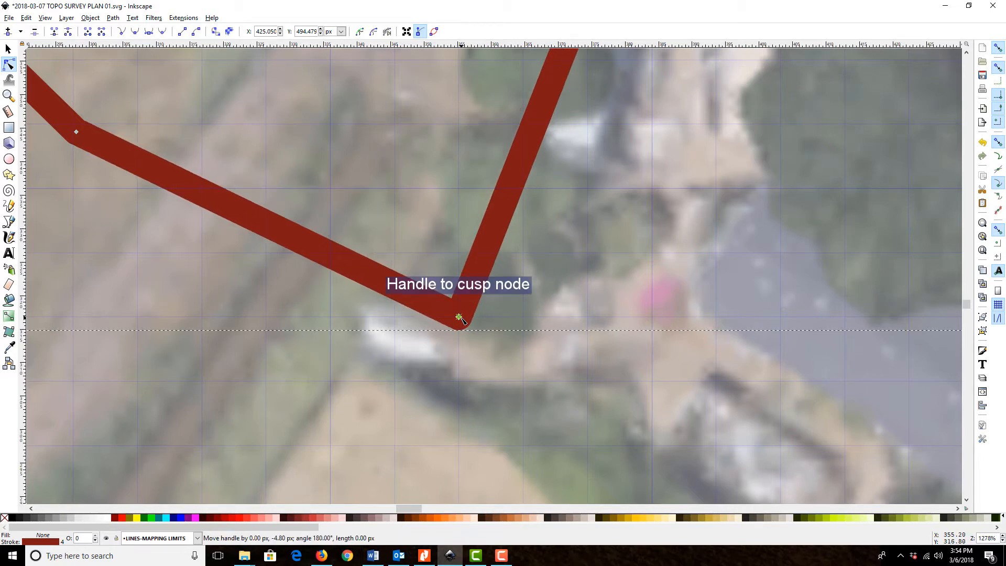
Snap the inner apex node west of Elmira Baptist Church to the neighbouring grid intersection
{"action": "scroll", "coordinate": [605, 231], "scroll_direction": "up", "scroll_amount": 8}
{"action": "scroll", "coordinate": [796, 281], "scroll_direction": "up", "scroll_amount": 10}
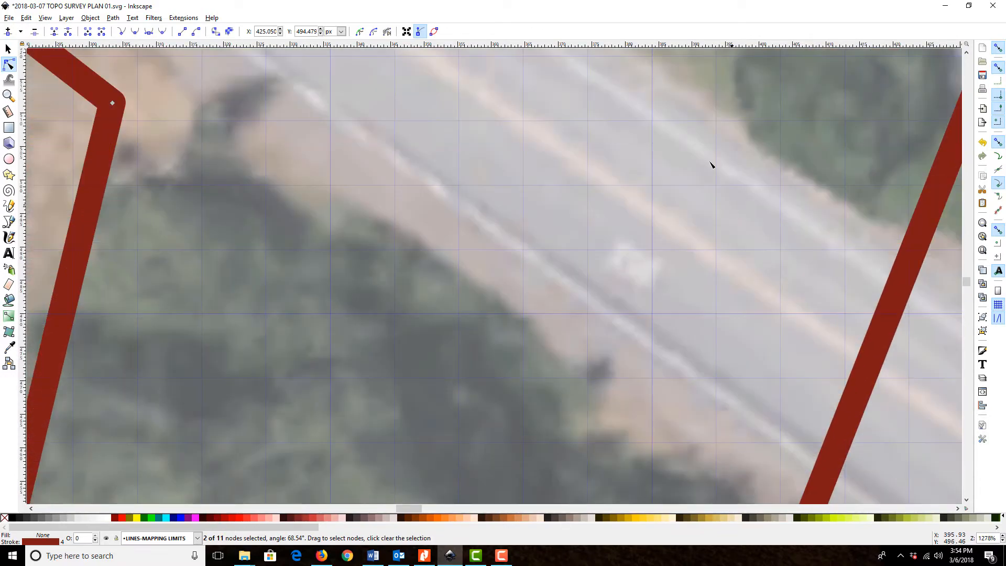
{"action": "left_click_drag", "start_coordinate": [724, 125], "coordinate": [317, 418]}
{"action": "left_click_drag", "start_coordinate": [756, 170], "coordinate": [710, 410]}
{"action": "left_click_drag", "start_coordinate": [772, 187], "coordinate": [679, 443]}
{"action": "left_click_drag", "start_coordinate": [830, 128], "coordinate": [639, 424]}
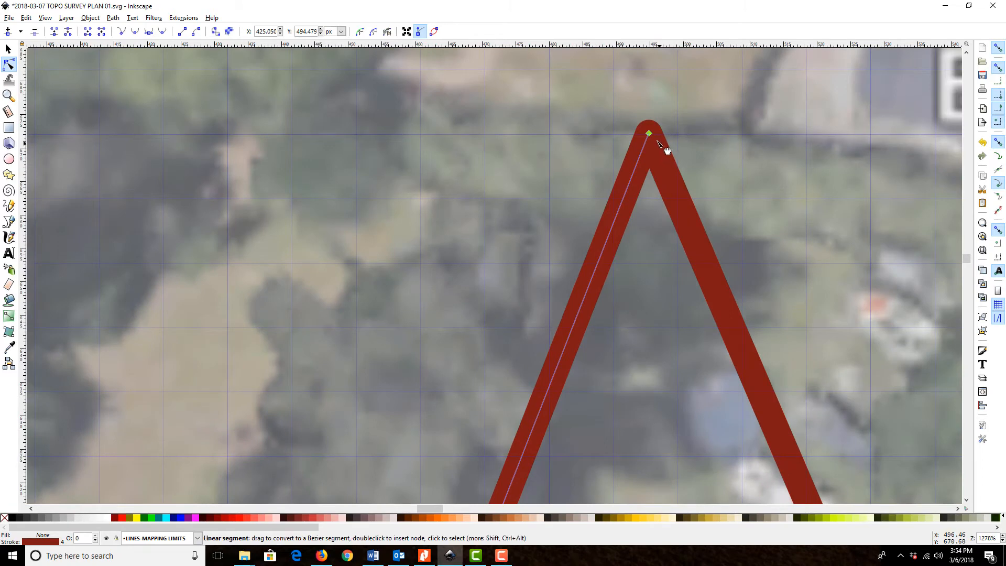
{"action": "left_click_drag", "start_coordinate": [648, 134], "coordinate": [612, 135]}
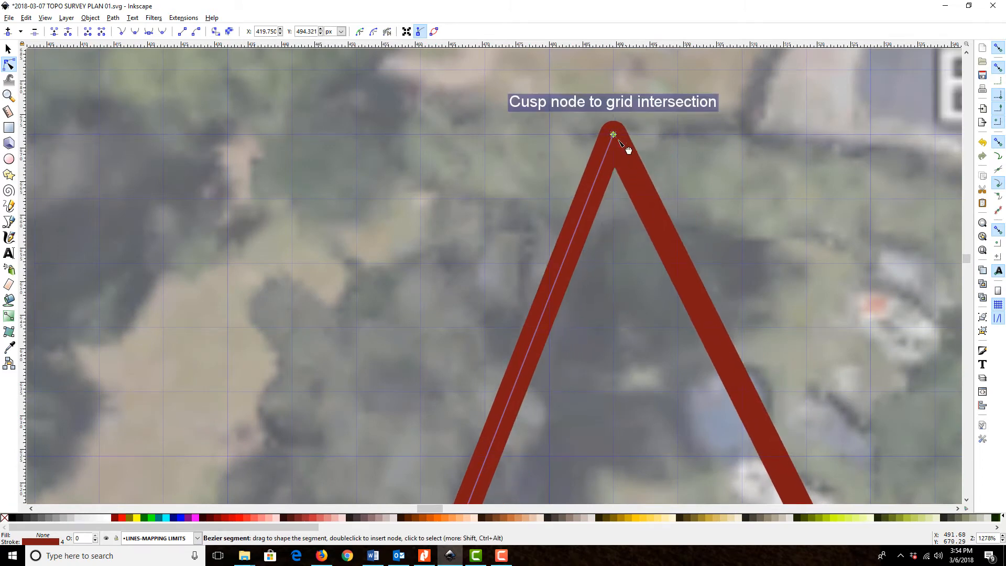
Retract the long segment's remaining handle onto the inner apex node so the segment runs straight
{"action": "scroll", "coordinate": [628, 150], "scroll_direction": "down", "scroll_amount": 12}
{"action": "scroll", "coordinate": [440, 372], "scroll_direction": "down", "scroll_amount": 5}
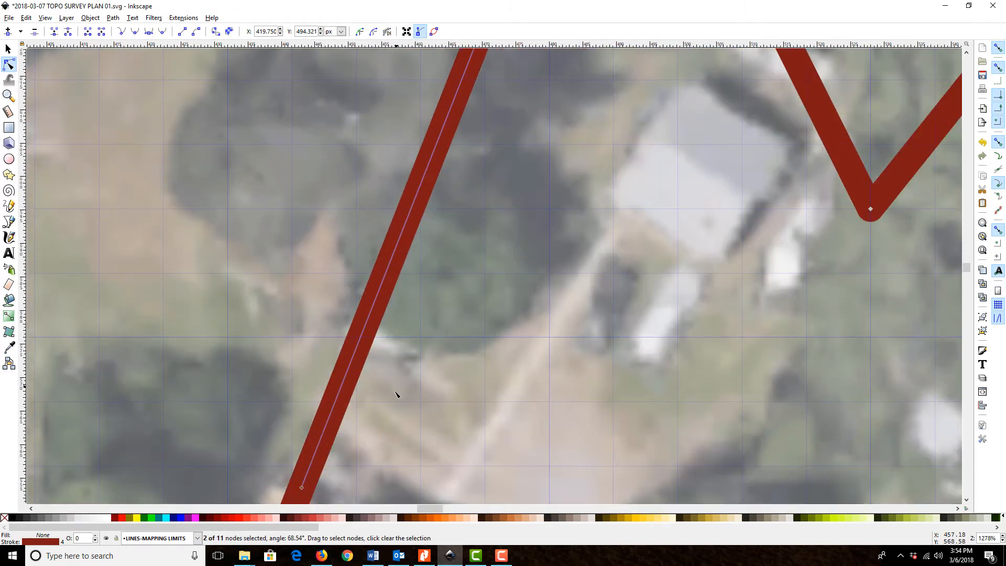
{"action": "left_click_drag", "start_coordinate": [301, 468], "coordinate": [578, 93]}
{"action": "scroll", "coordinate": [624, 202], "scroll_direction": "up", "scroll_amount": 9}
{"action": "scroll", "coordinate": [629, 277], "scroll_direction": "up", "scroll_amount": 3}
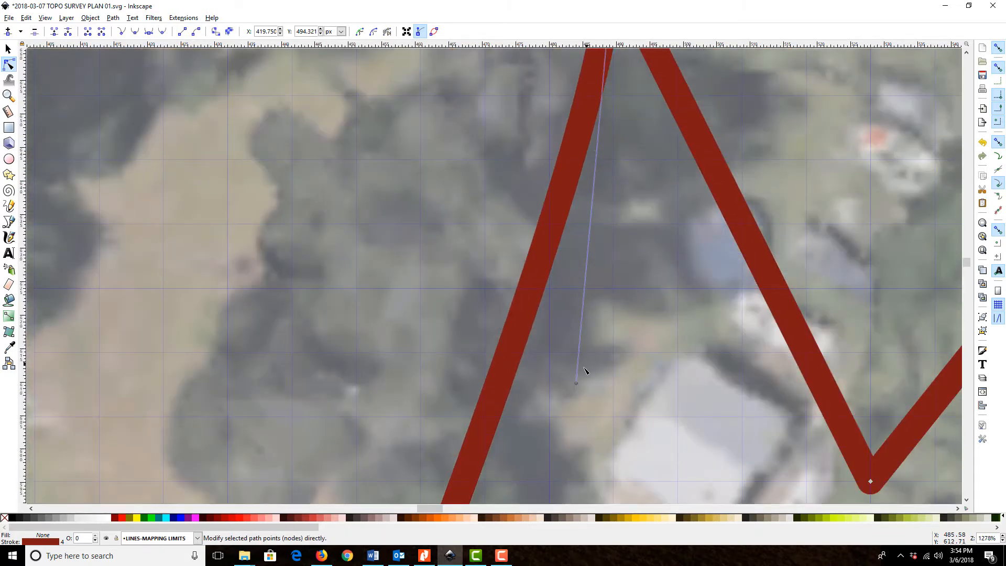
{"action": "left_click_drag", "start_coordinate": [577, 384], "coordinate": [633, 132]}
{"action": "scroll", "coordinate": [632, 132], "scroll_direction": "up", "scroll_amount": 8}
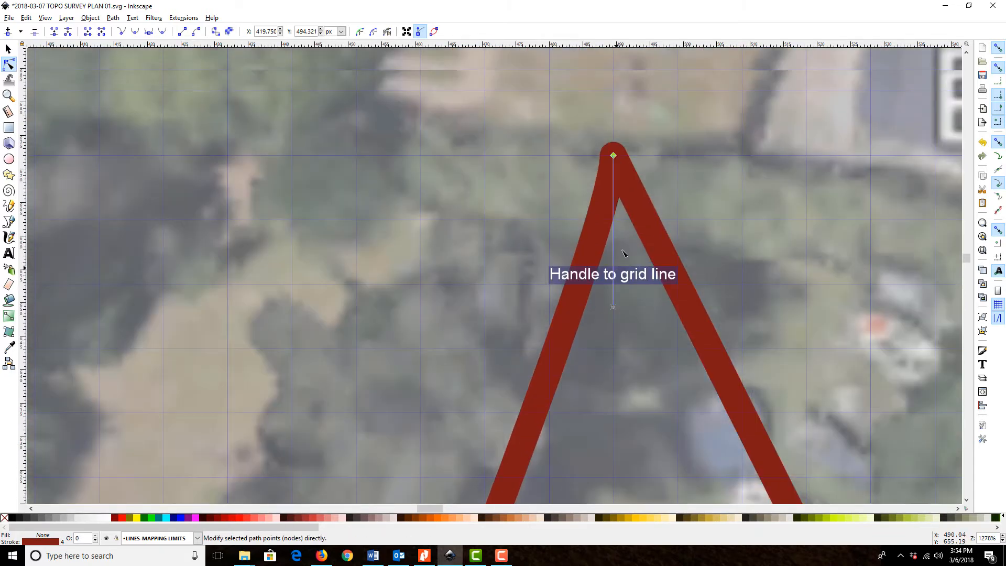
{"action": "left_click_drag", "start_coordinate": [614, 308], "coordinate": [613, 155]}
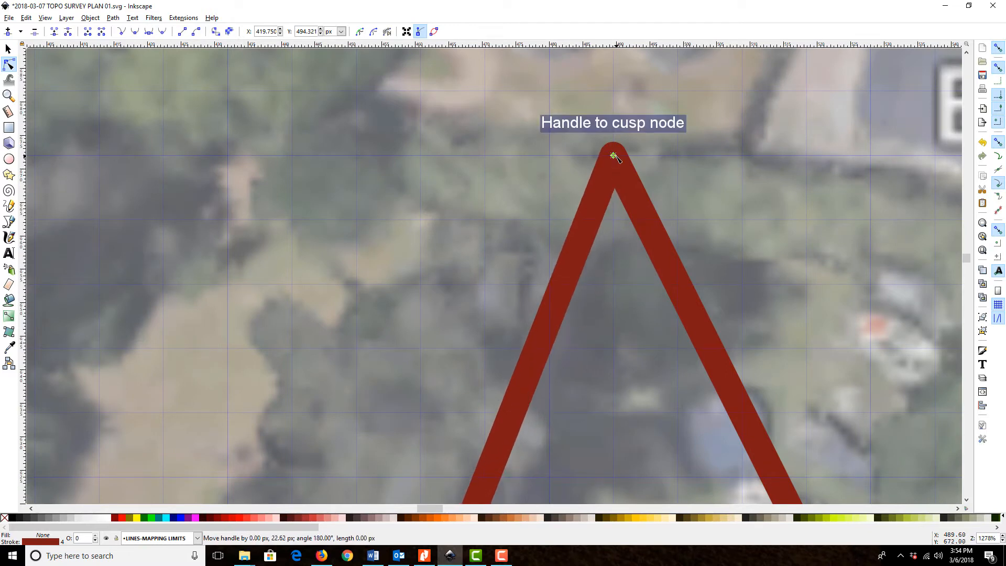
Move the inner apex node south to the grid intersection at the north edge of Elmira Rd, completing the outline's eastern side
{"action": "left_click", "coordinate": [9, 95]}
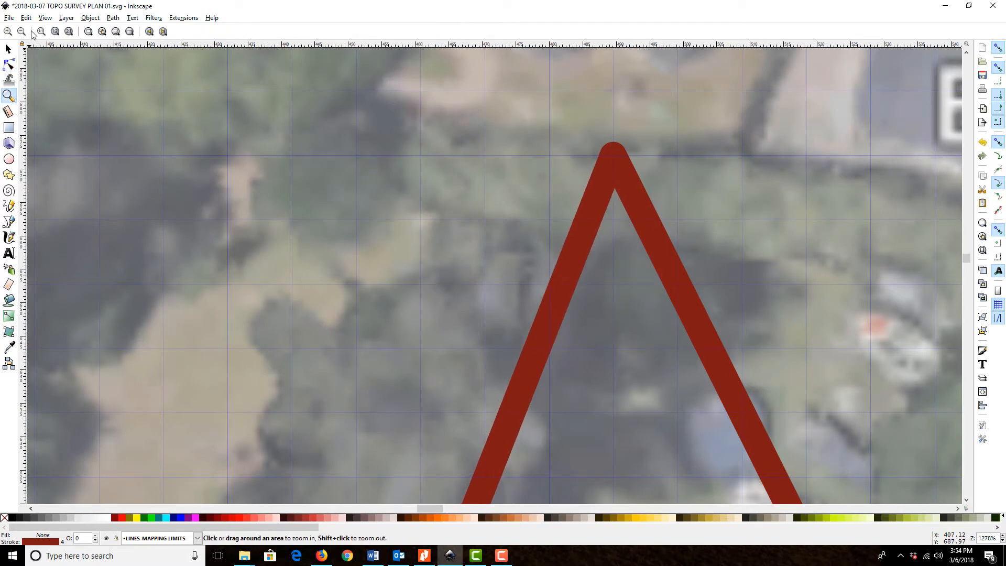
{"action": "key", "text": "minus"}
{"action": "key", "text": "minus"}
{"action": "key", "text": "minus"}
{"action": "key", "text": "minus"}
{"action": "scroll", "coordinate": [488, 243], "scroll_direction": "down", "scroll_amount": 13}
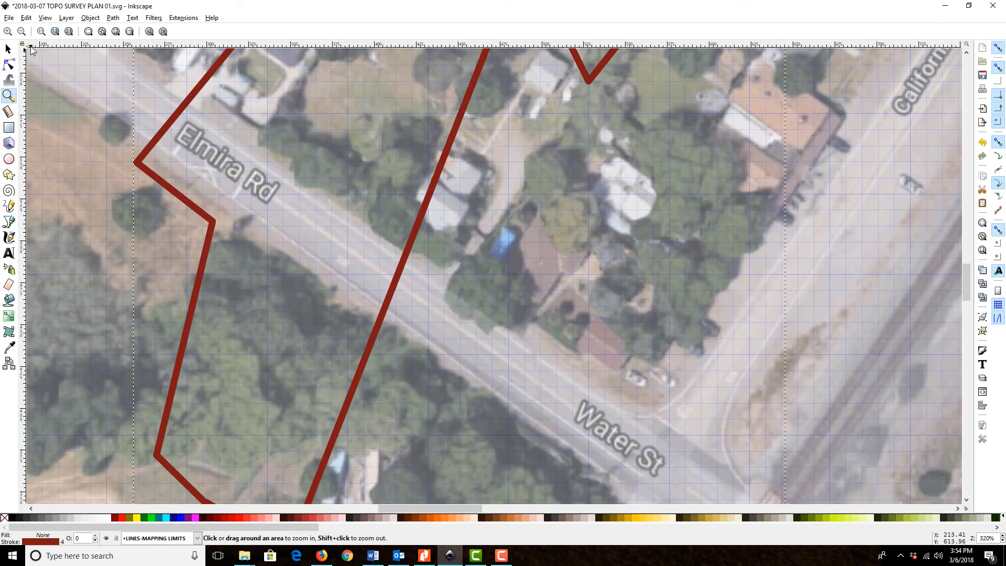
{"action": "left_click", "coordinate": [22, 31]}
{"action": "left_click", "coordinate": [21, 31]}
{"action": "scroll", "coordinate": [142, 121], "scroll_direction": "up", "scroll_amount": 4}
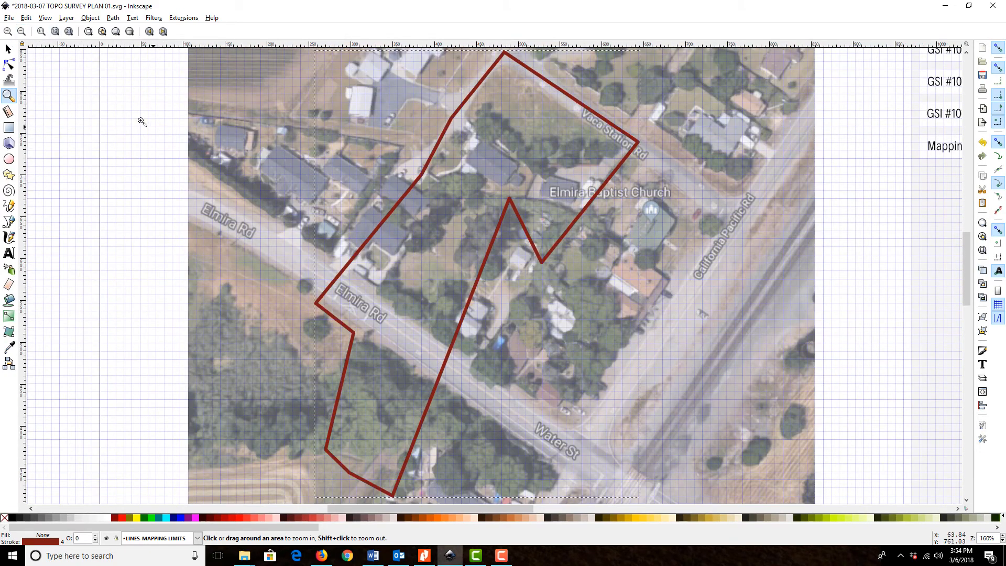
{"action": "left_click", "coordinate": [9, 64]}
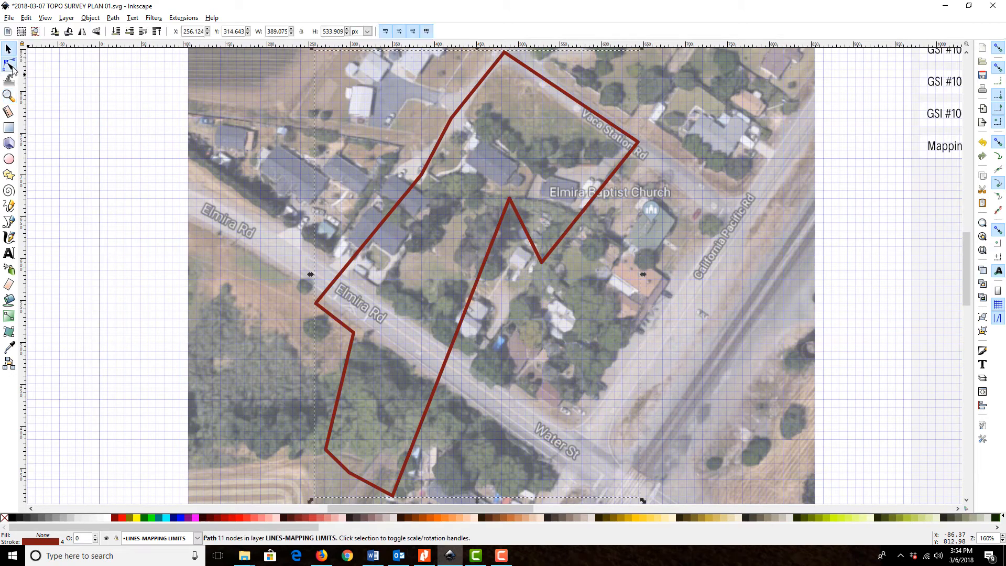
{"action": "left_click", "coordinate": [517, 210]}
{"action": "left_click_drag", "start_coordinate": [509, 199], "coordinate": [478, 361]}
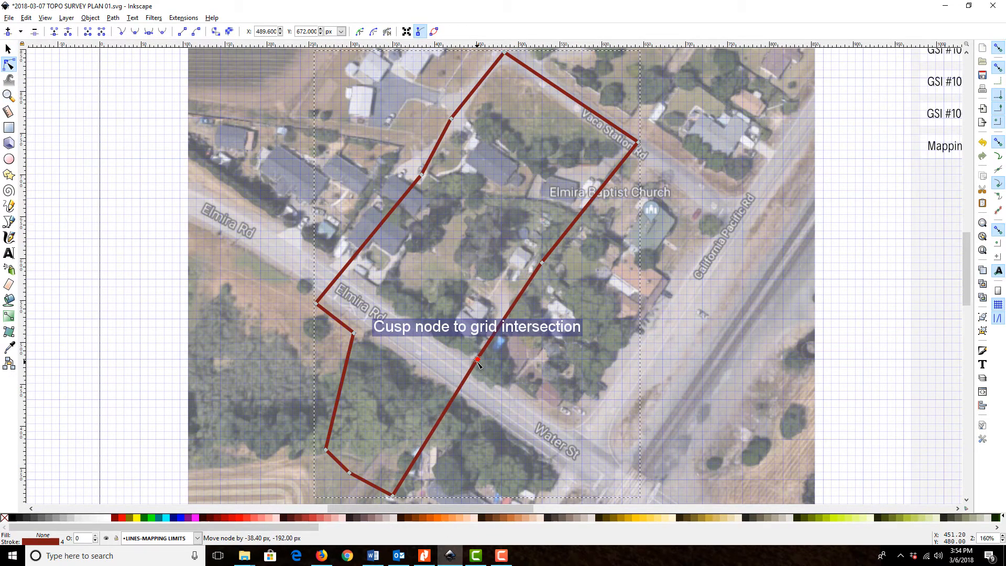
{"action": "scroll", "coordinate": [477, 361], "scroll_direction": "down", "scroll_amount": 2}
{"action": "left_click", "coordinate": [488, 392]}
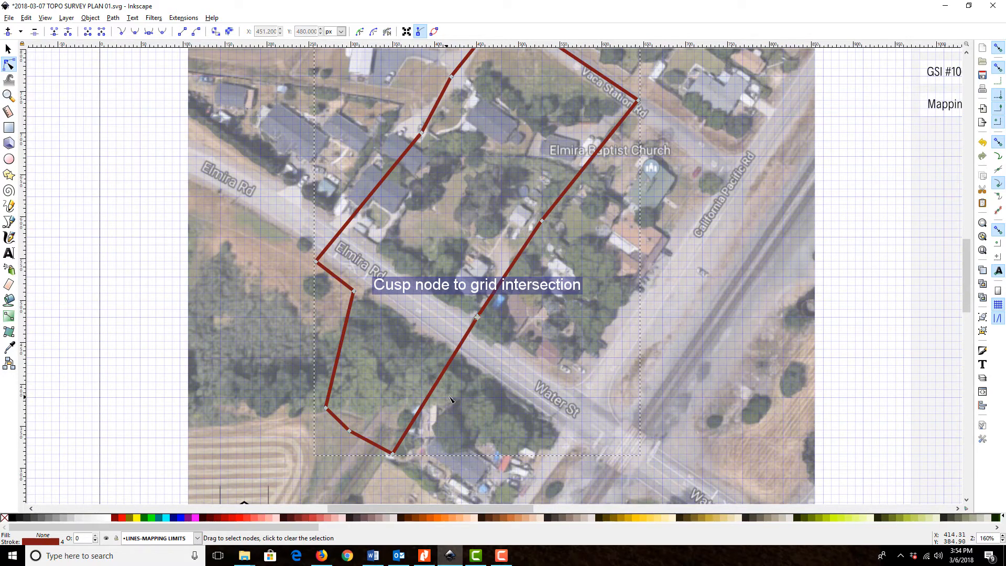
Deselect the outline and examine its fit over the aerial image from Vaca Station Rd down to the north arrow
{"action": "scroll", "coordinate": [582, 320], "scroll_direction": "up", "scroll_amount": 4}
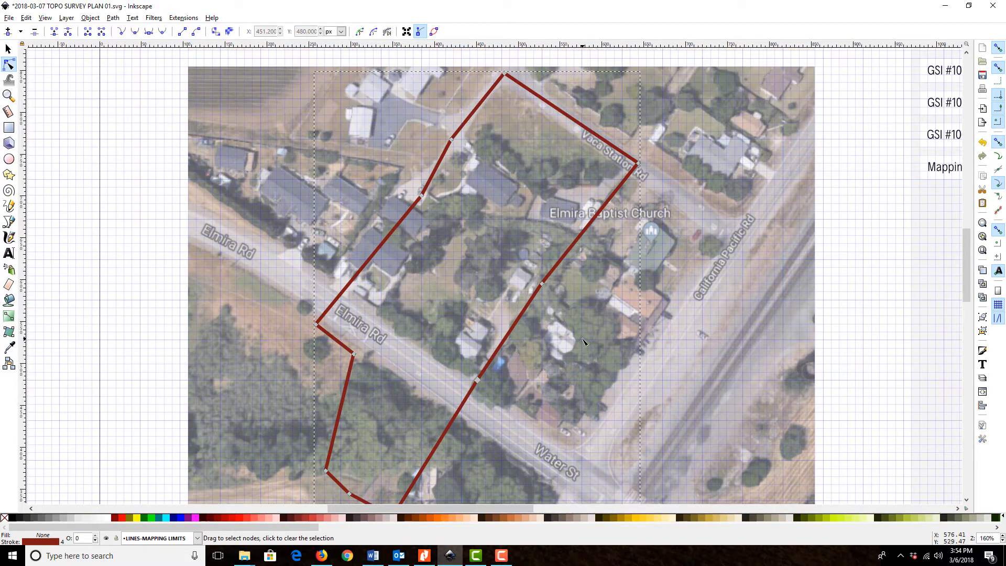
{"action": "left_click", "coordinate": [8, 48]}
{"action": "key", "text": "Escape"}
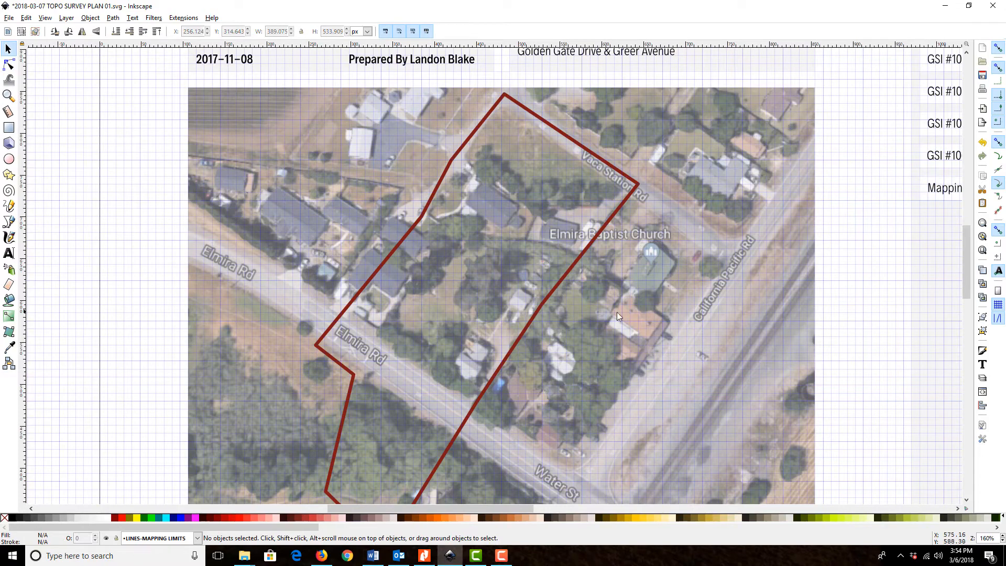
{"action": "scroll", "coordinate": [642, 303], "scroll_direction": "down", "scroll_amount": 3}
{"action": "scroll", "coordinate": [653, 340], "scroll_direction": "up", "scroll_amount": 2}
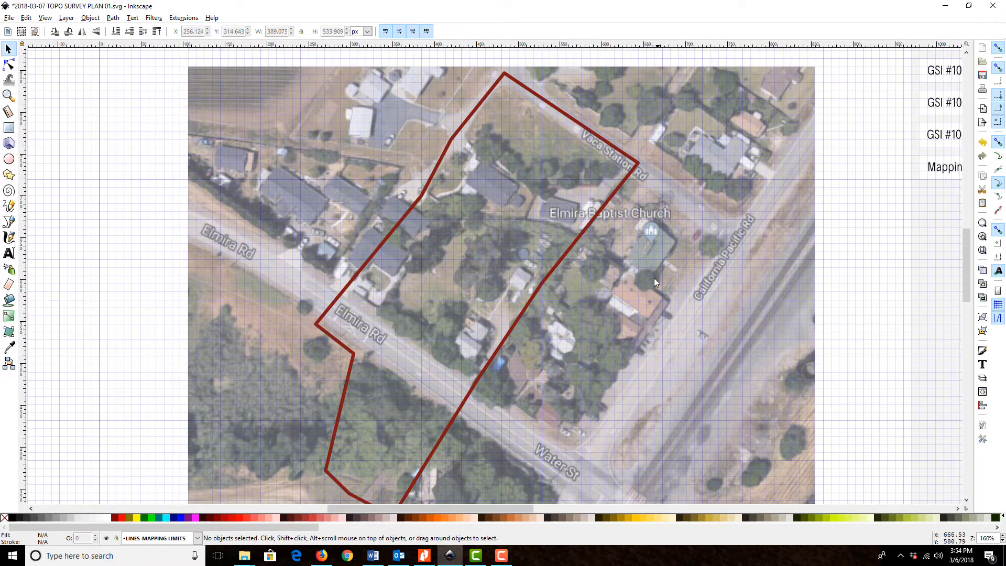
{"action": "scroll", "coordinate": [652, 189], "scroll_direction": "down", "scroll_amount": 1}
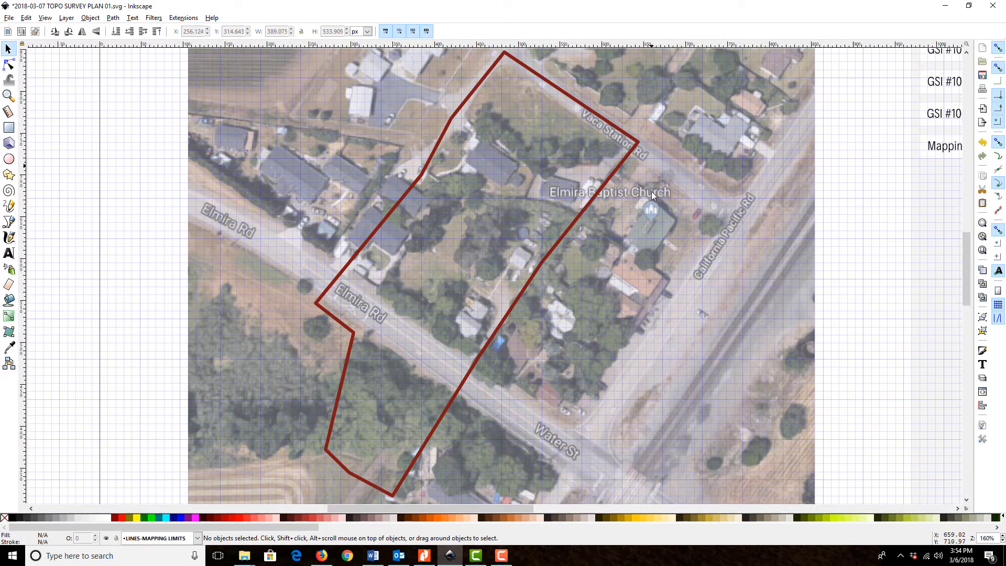
{"action": "scroll", "coordinate": [658, 194], "scroll_direction": "up", "scroll_amount": 4}
{"action": "scroll", "coordinate": [639, 250], "scroll_direction": "down", "scroll_amount": 6}
{"action": "scroll", "coordinate": [638, 250], "scroll_direction": "down", "scroll_amount": 16}
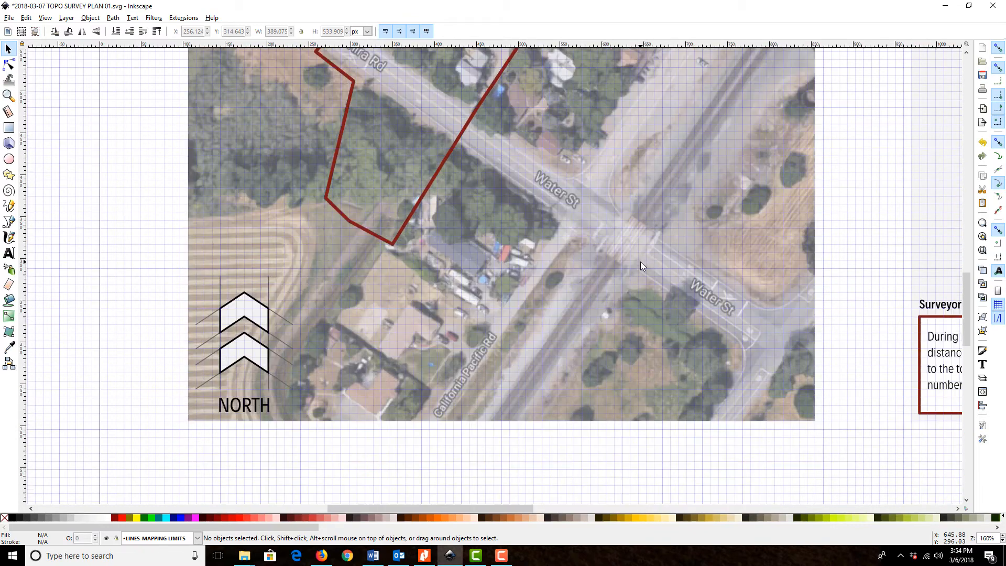
Unlock the SHAPES-ARROWS layer so the leader lines and markers parked below the page can be edited
{"action": "scroll", "coordinate": [504, 385], "scroll_direction": "down", "scroll_amount": 10}
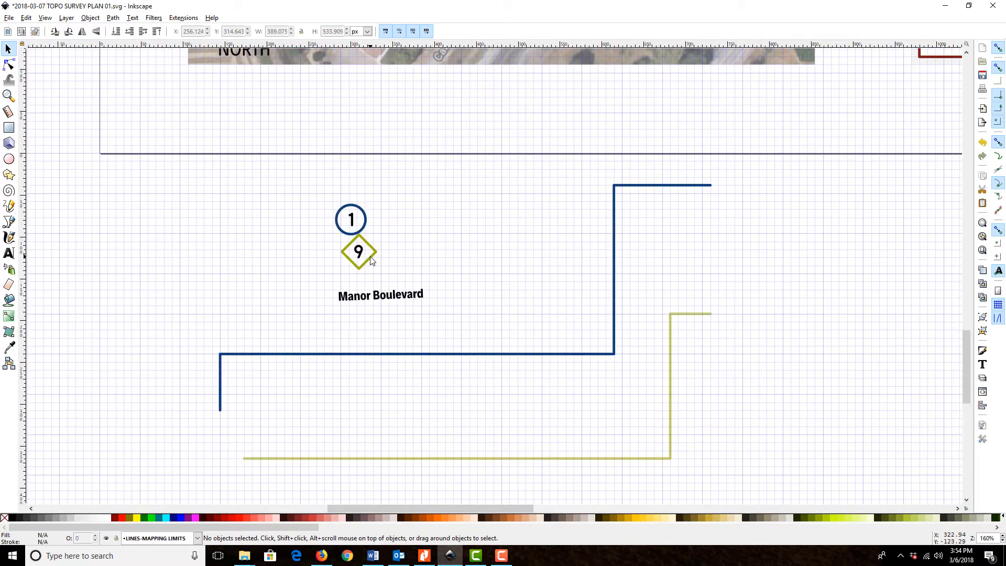
{"action": "left_click", "coordinate": [67, 19]}
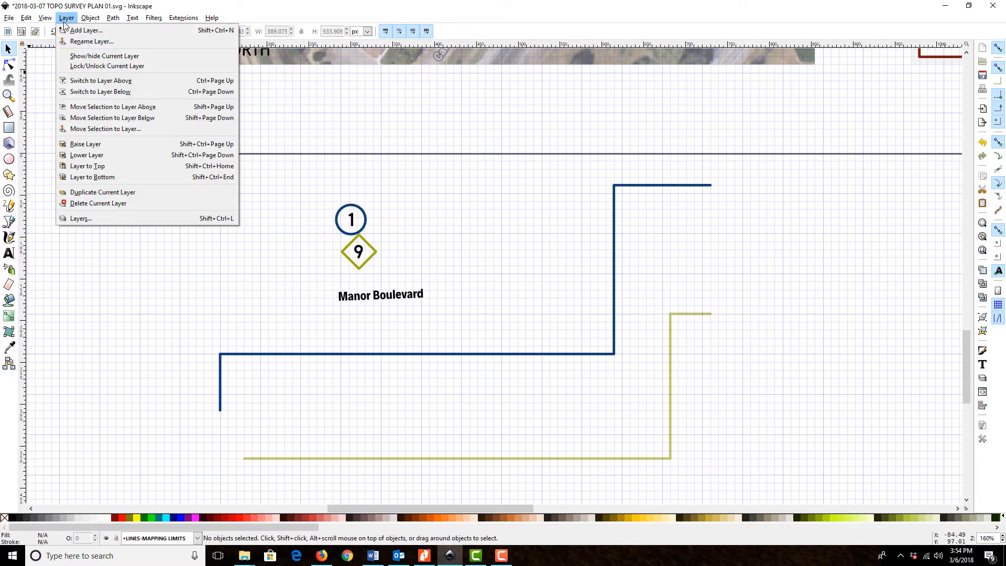
{"action": "left_click", "coordinate": [101, 219]}
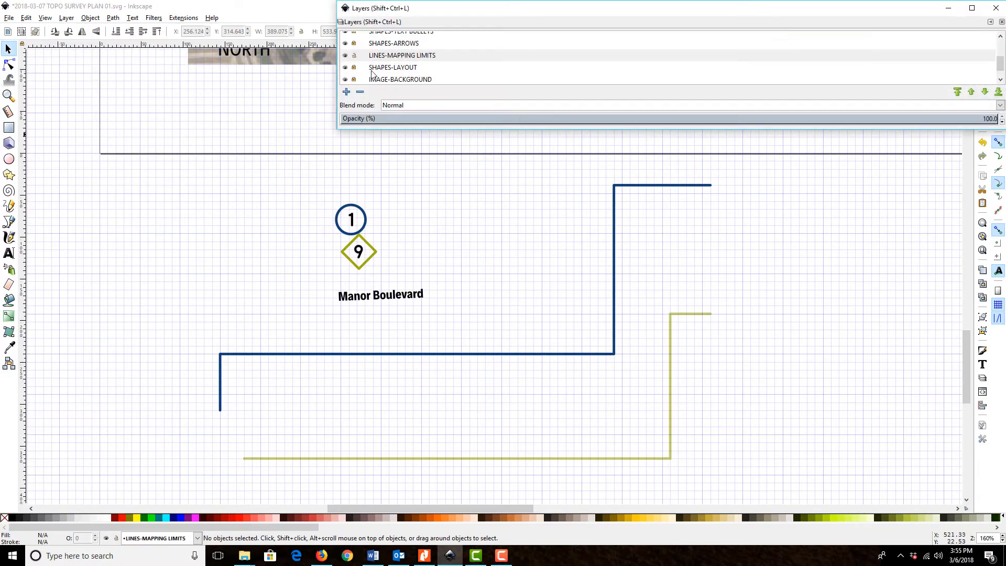
{"action": "scroll", "coordinate": [369, 72], "scroll_direction": "up", "scroll_amount": 2}
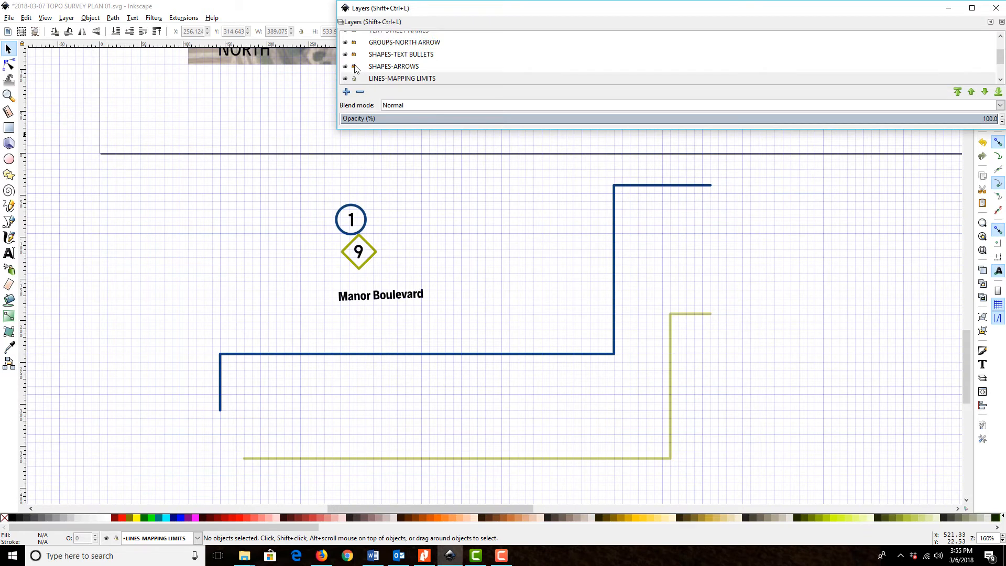
{"action": "left_click", "coordinate": [372, 79]}
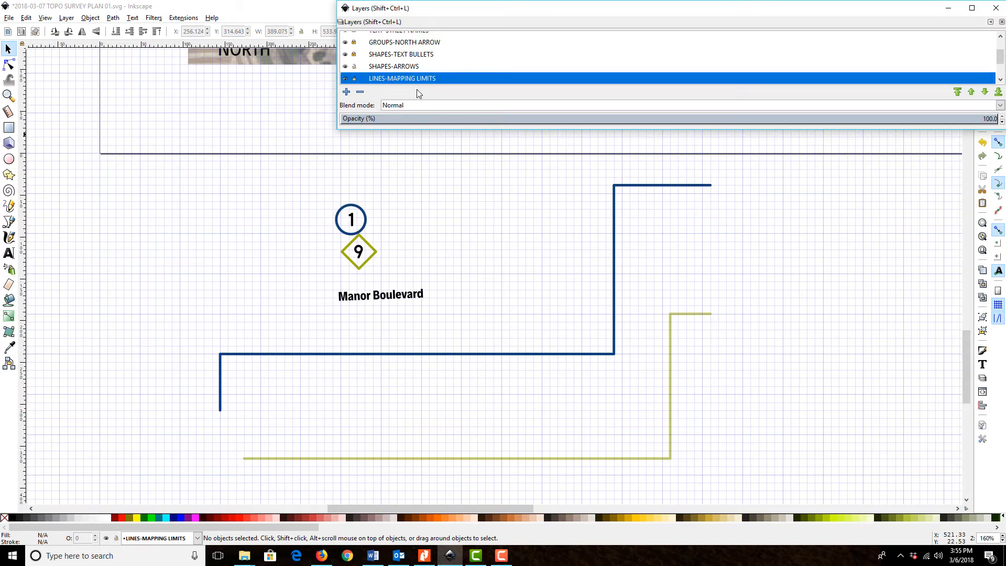
{"action": "left_click", "coordinate": [164, 253]}
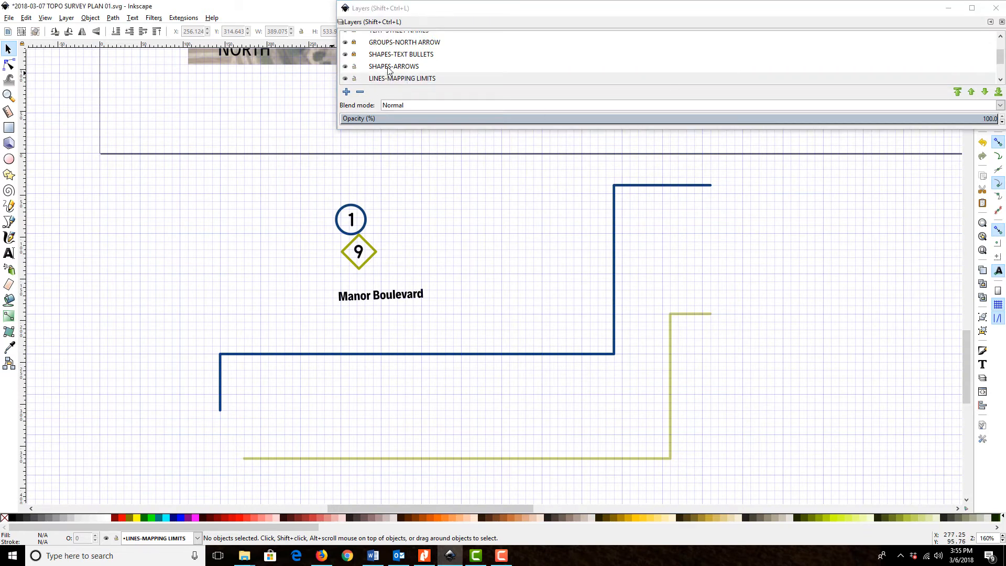
{"action": "left_click", "coordinate": [995, 8]}
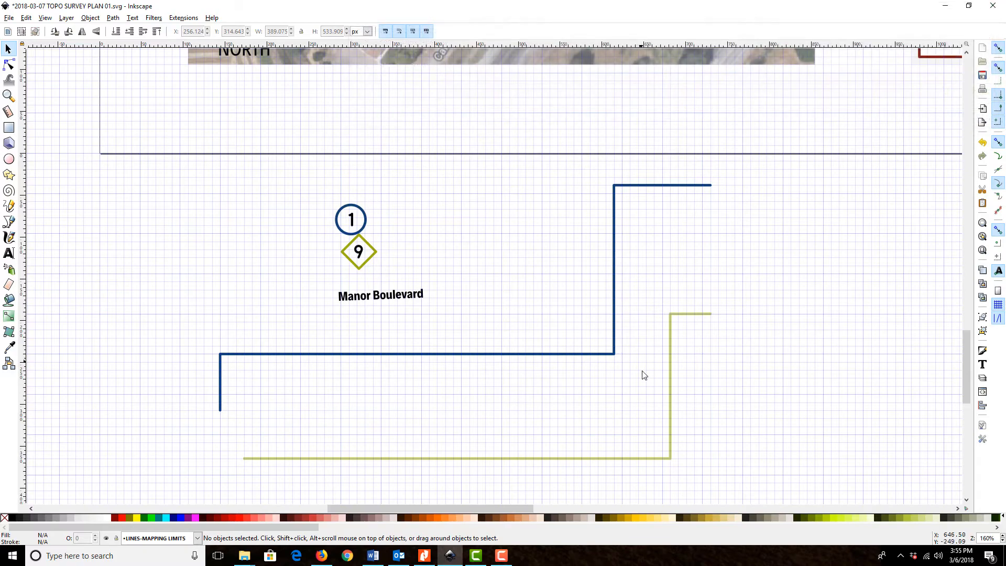
Move the olive leader line from below the page so its upper end meets the "Mapping limits for the" text
{"action": "left_click", "coordinate": [669, 380]}
{"action": "scroll", "coordinate": [674, 410], "scroll_direction": "up", "scroll_amount": 8}
{"action": "left_click_drag", "start_coordinate": [675, 488], "coordinate": [717, 236]}
{"action": "scroll", "coordinate": [713, 133], "scroll_direction": "up", "scroll_amount": 12}
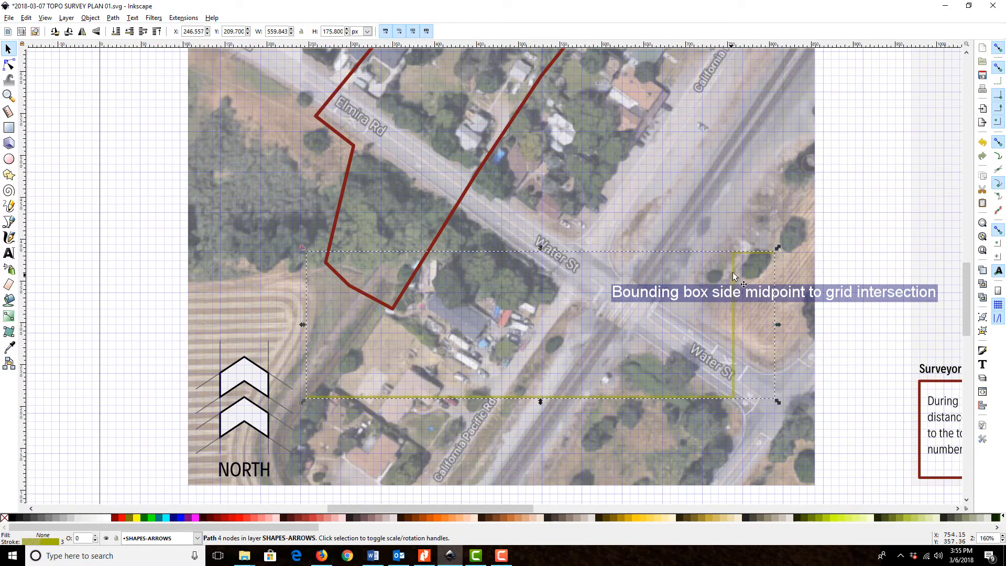
{"action": "left_click_drag", "start_coordinate": [733, 278], "coordinate": [640, 330]}
{"action": "scroll", "coordinate": [859, 98], "scroll_direction": "up", "scroll_amount": 8}
{"action": "left_click_drag", "start_coordinate": [704, 331], "coordinate": [721, 209]}
{"action": "left_click_drag", "start_coordinate": [414, 289], "coordinate": [511, 248]}
Shorten the leader line by moving its western end node onto the outline's eastern side southwest of Elmira Baptist Church
{"action": "double_click", "coordinate": [393, 299]}
{"action": "left_click_drag", "start_coordinate": [392, 299], "coordinate": [475, 298]}
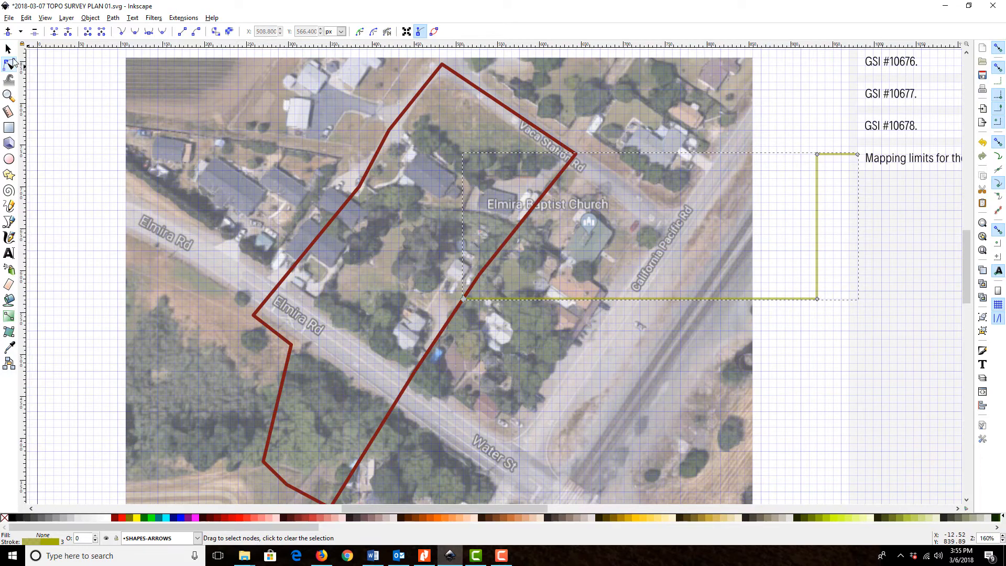
{"action": "key", "text": "s"}
{"action": "left_click", "coordinate": [806, 179]}
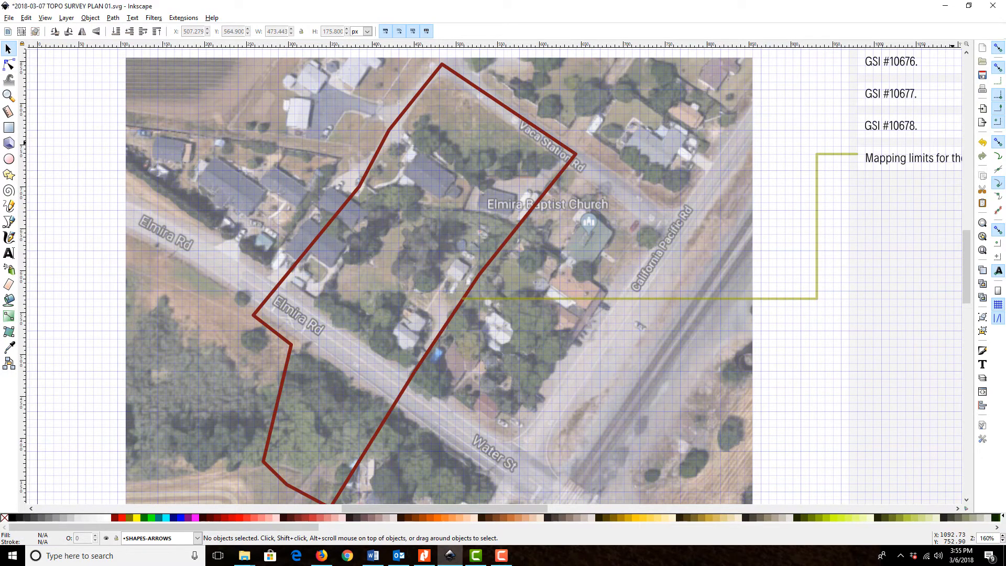
Set the olive leader line's stroke colour to RGB 127, 26, 19 and deselect it
{"action": "left_click", "coordinate": [817, 209]}
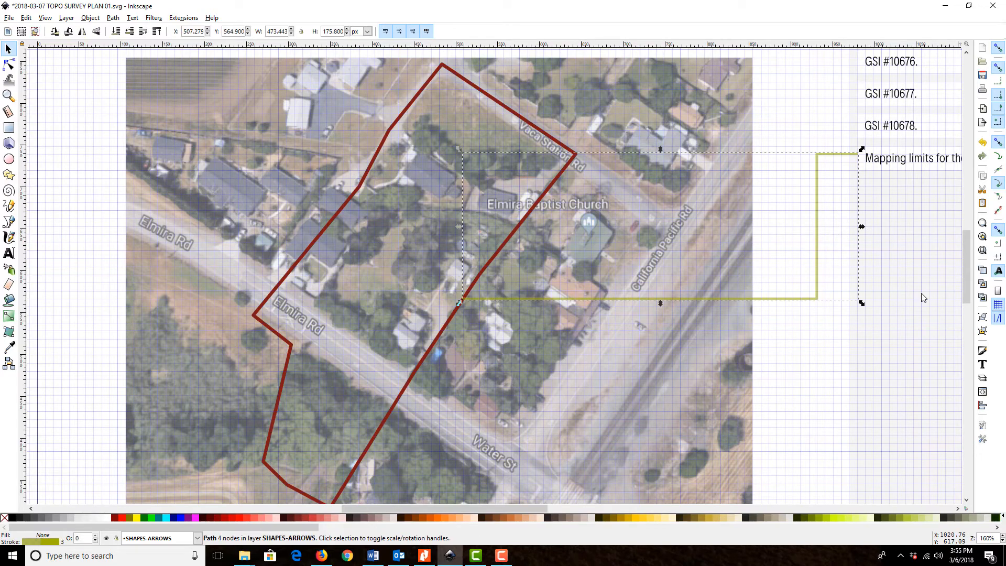
{"action": "left_click", "coordinate": [981, 351]}
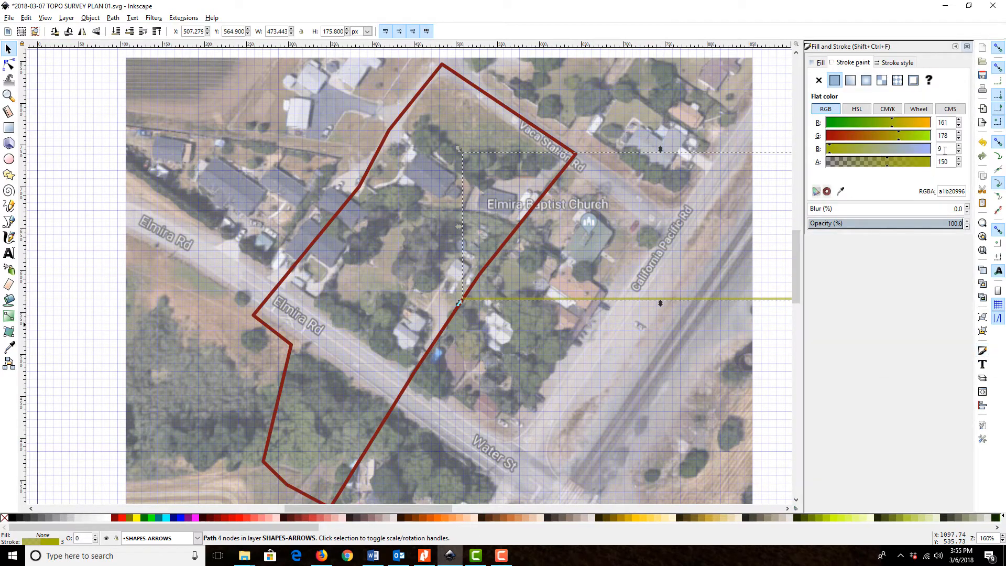
{"action": "double_click", "coordinate": [954, 122]}
{"action": "type", "text": "127"}
{"action": "key", "text": "Tab"}
{"action": "type", "text": "26"}
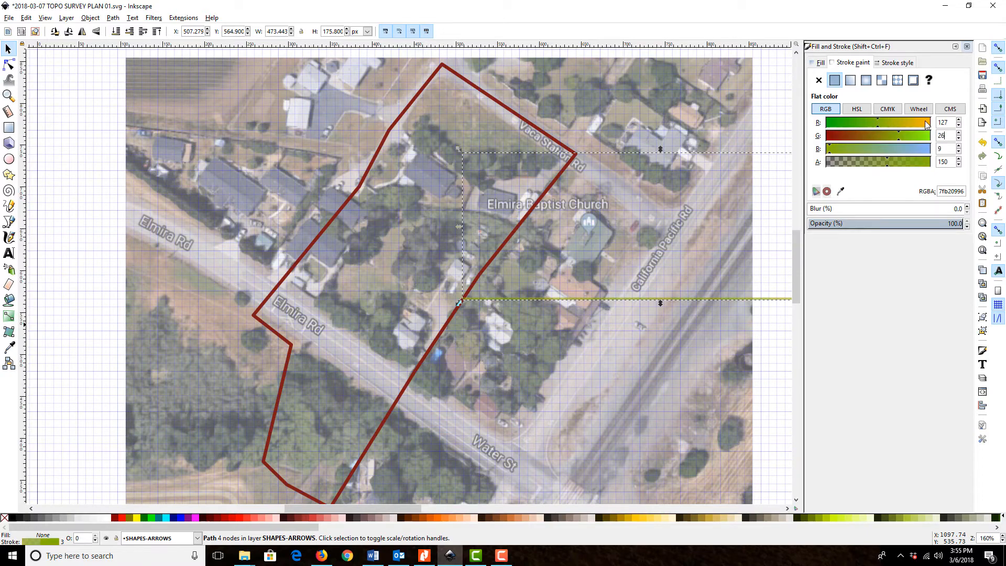
{"action": "key", "text": "Tab"}
{"action": "type", "text": "1"}
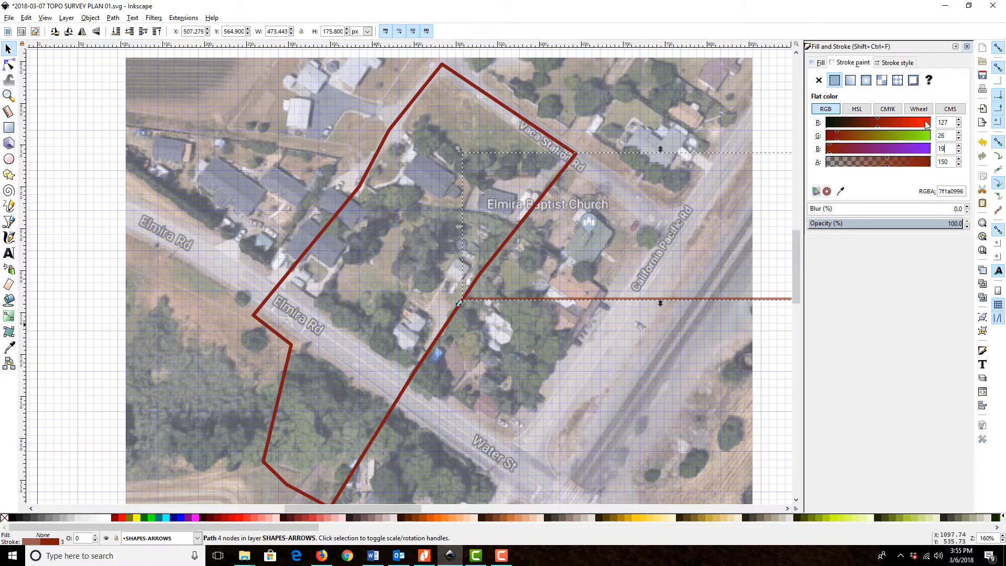
{"action": "left_click", "coordinate": [772, 366]}
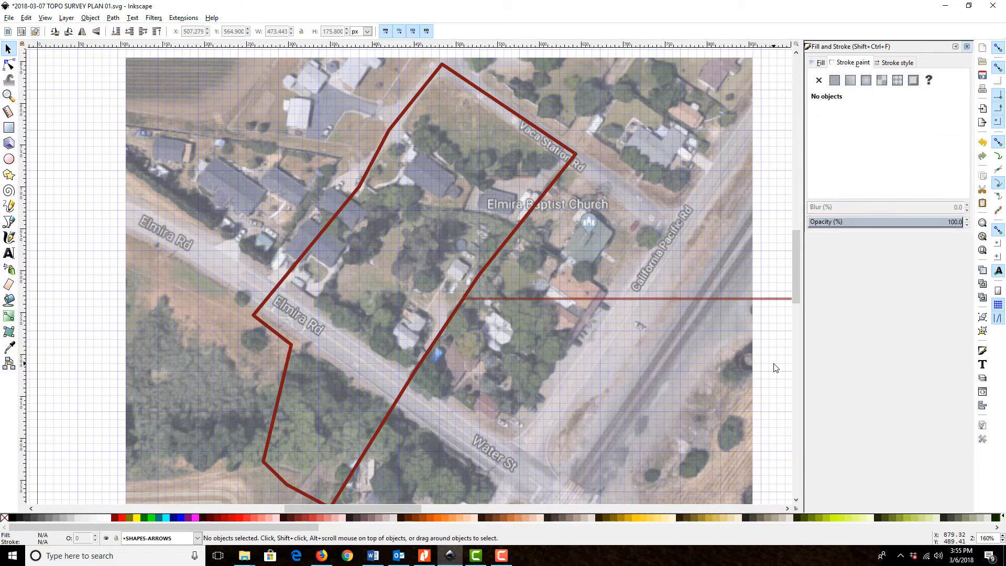
{"action": "left_click", "coordinate": [730, 299]}
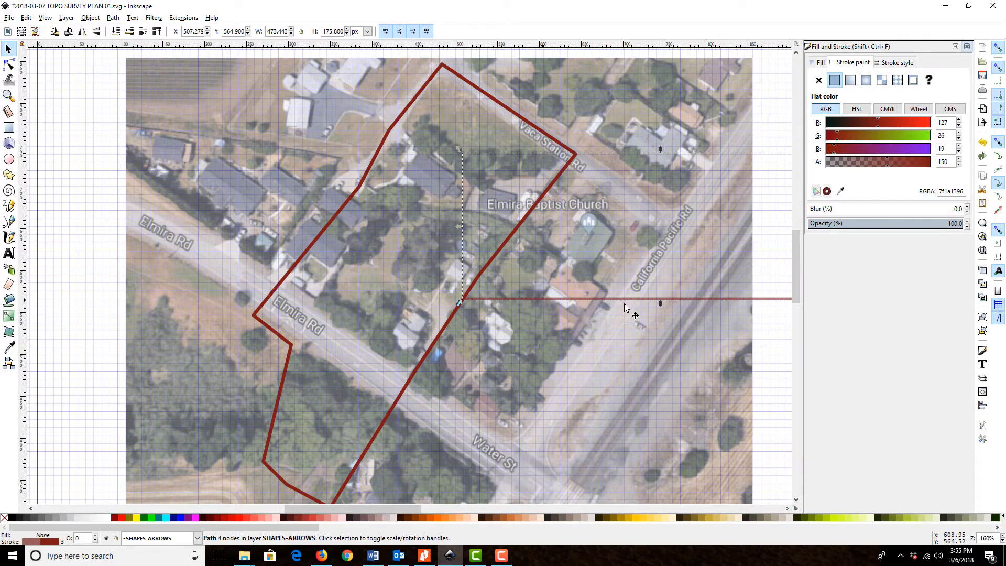
{"action": "left_click", "coordinate": [784, 333]}
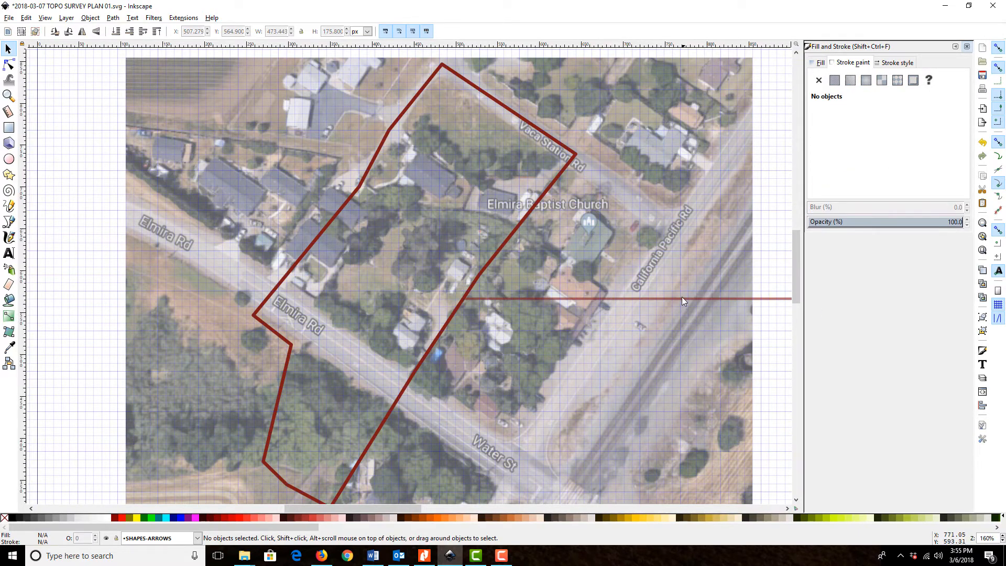
Try to recolour the grouped diamond 9 marker with a flat dark red stroke at alpha 255, and undo it
{"action": "scroll", "coordinate": [683, 300], "scroll_direction": "down", "scroll_amount": 20}
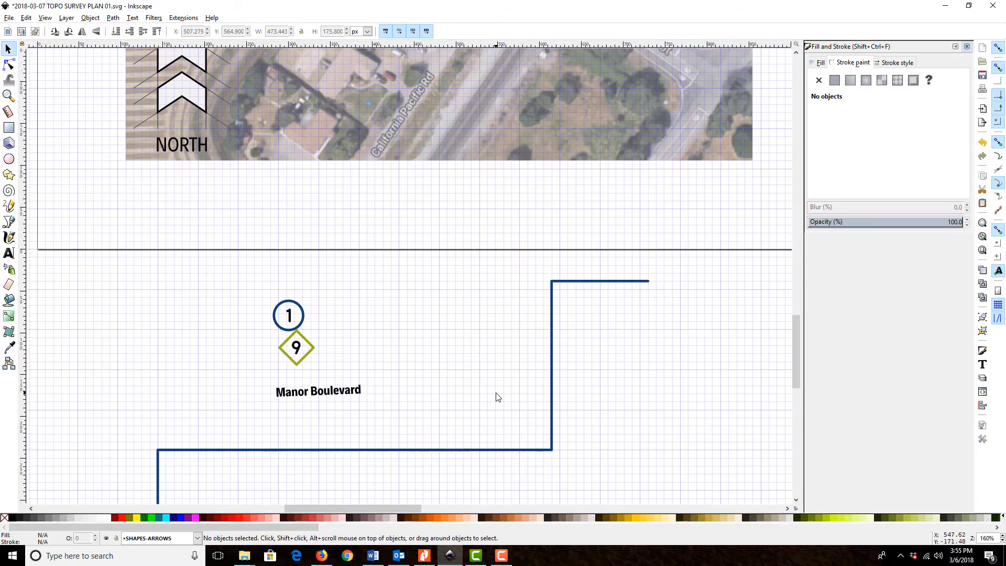
{"action": "scroll", "coordinate": [497, 397], "scroll_direction": "up", "scroll_amount": 3}
{"action": "left_click", "coordinate": [316, 422]}
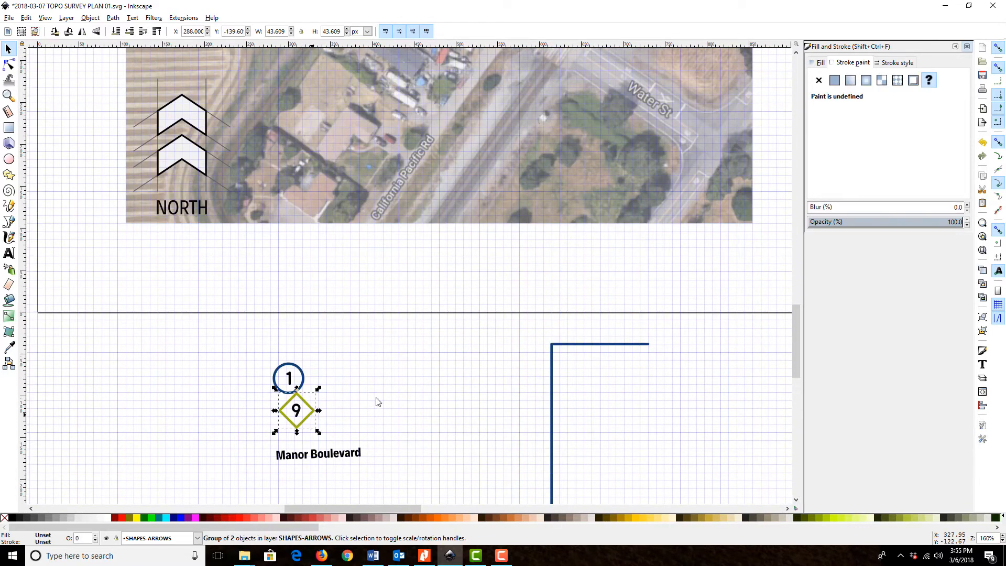
{"action": "left_click", "coordinate": [833, 80]}
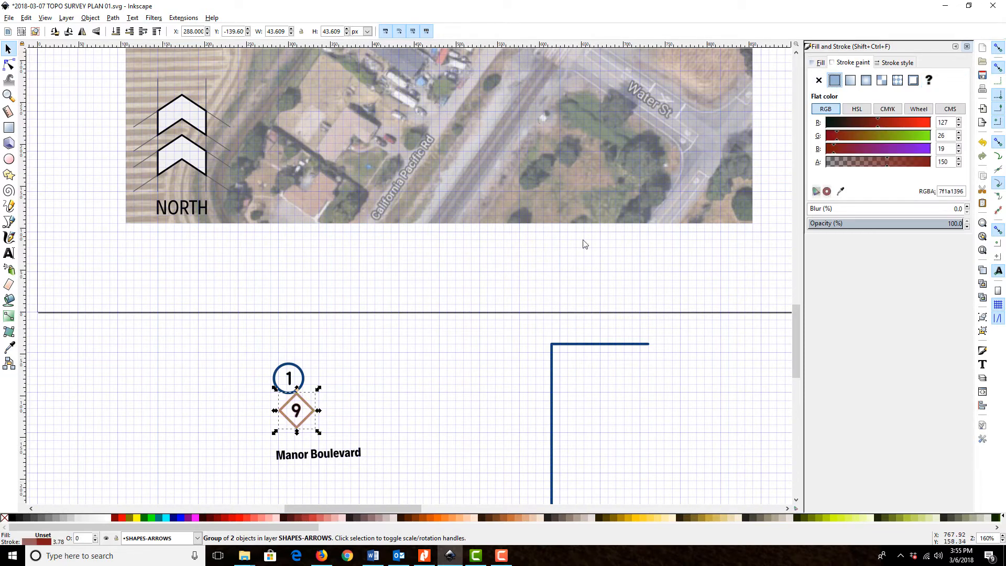
{"action": "type", "text": "255"}
{"action": "key", "text": "Return"}
{"action": "left_click", "coordinate": [346, 413]}
{"action": "left_click", "coordinate": [299, 413]}
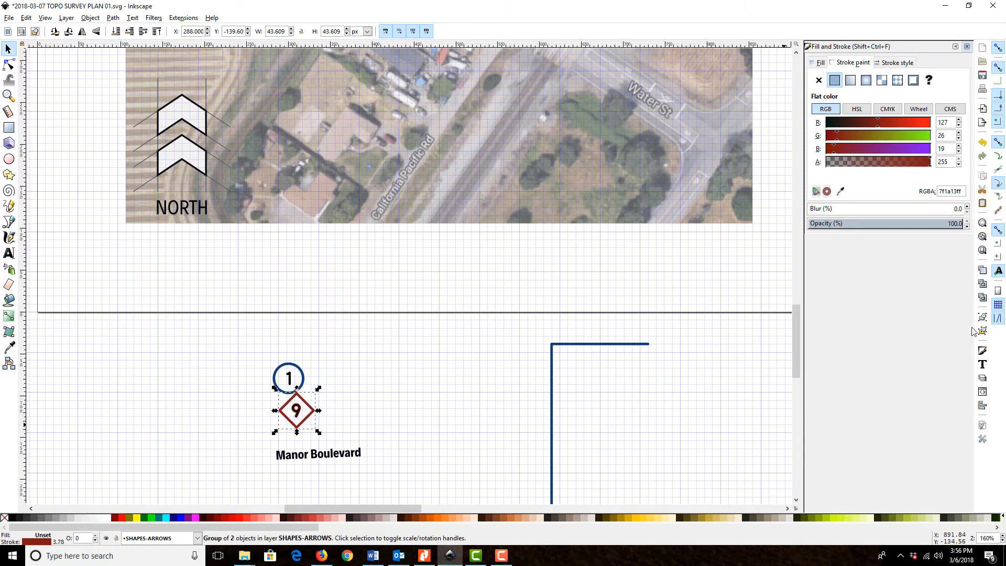
{"action": "left_click", "coordinate": [982, 142]}
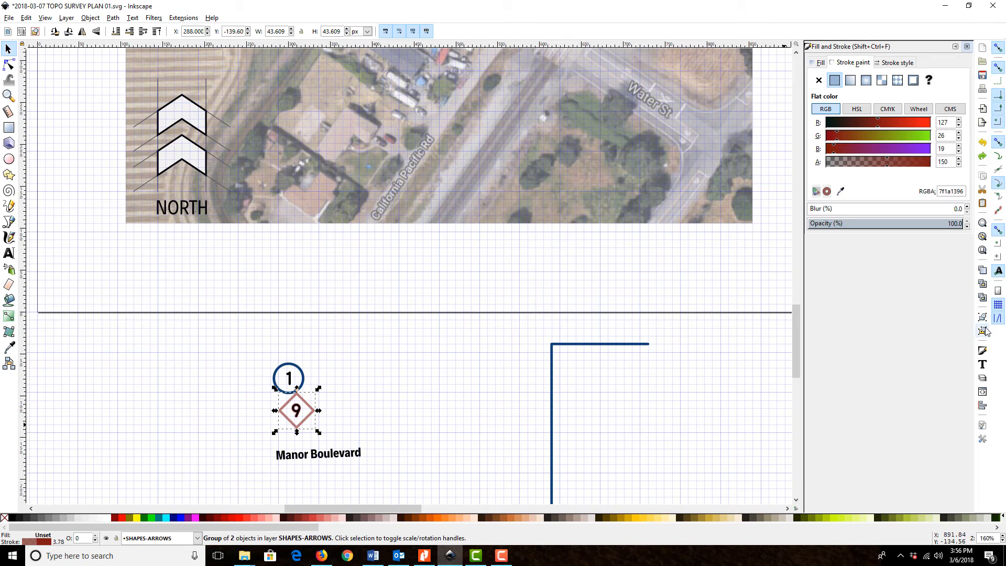
{"action": "left_click", "coordinate": [983, 142]}
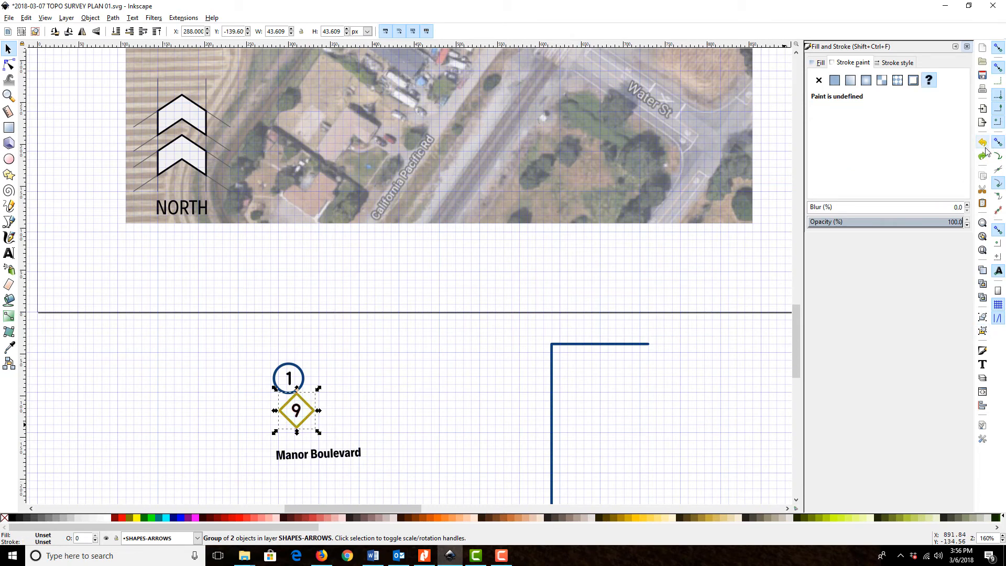
Ungroup the diamond 9 marker and set only the diamond's stroke colour to RGB 127, 26, 19
{"action": "left_click", "coordinate": [982, 330]}
{"action": "left_click", "coordinate": [307, 424]}
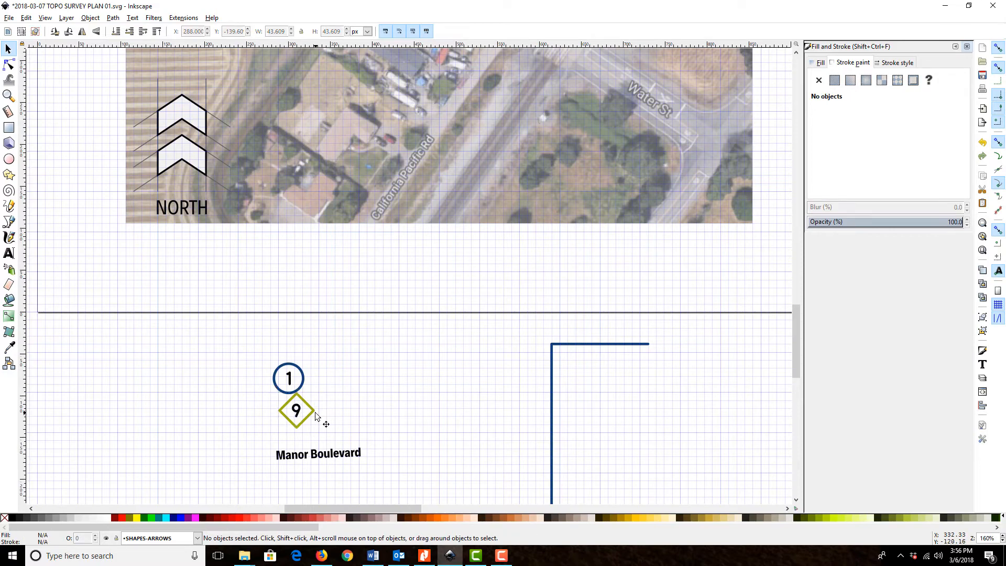
{"action": "left_click", "coordinate": [314, 411]}
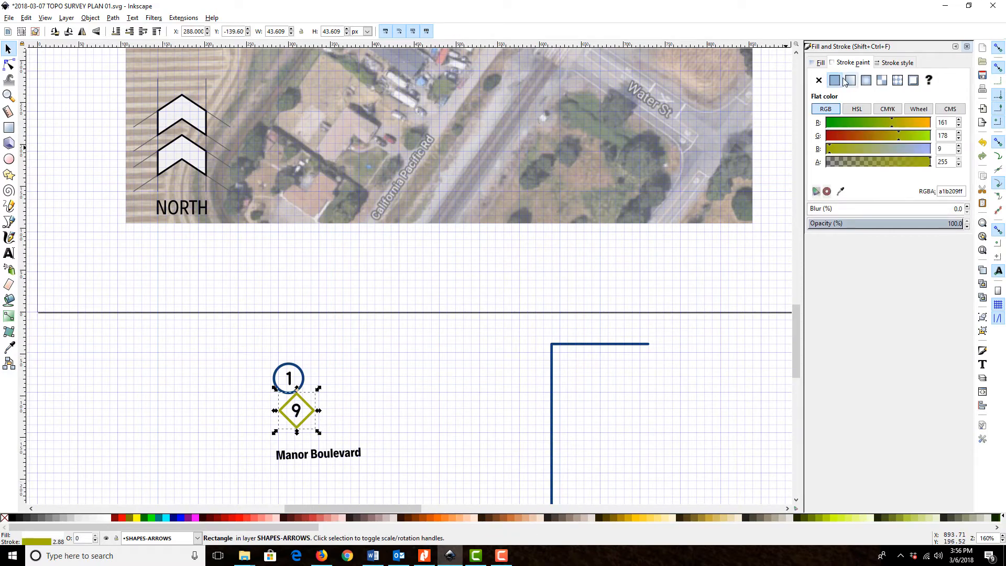
{"action": "double_click", "coordinate": [948, 122]}
{"action": "type", "text": "127"}
{"action": "key", "text": "Tab"}
{"action": "type", "text": "26"}
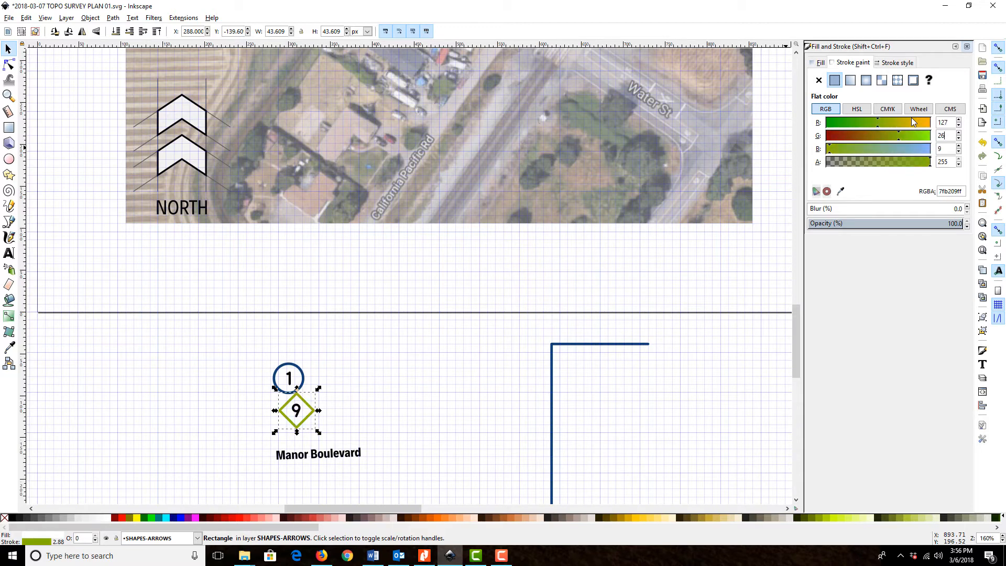
{"action": "key", "text": "Tab"}
{"action": "type", "text": "19"}
{"action": "key", "text": "Tab"}
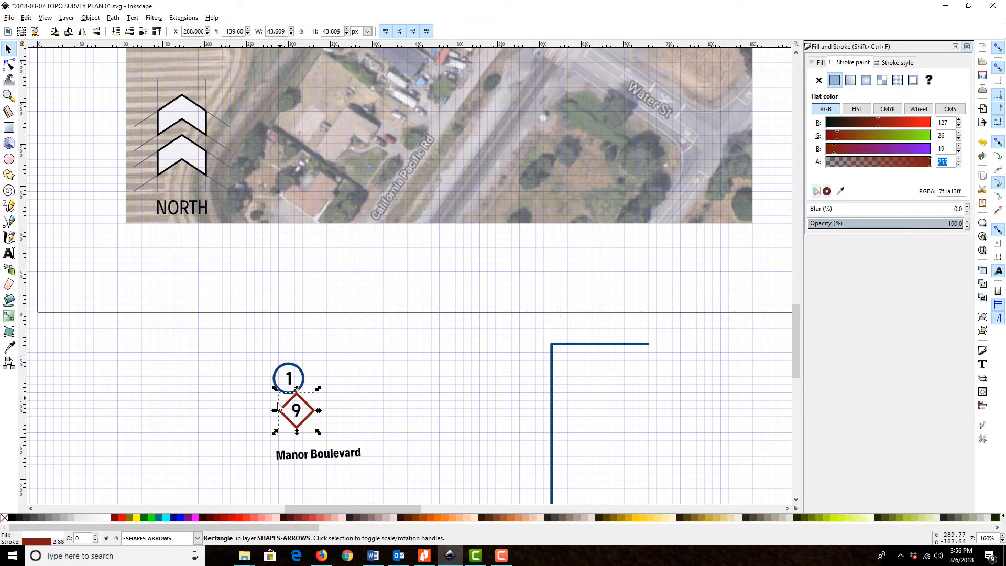
Group the diamond with its number again and place the marker on the outline's eastern side at the leader line's end
{"action": "left_click", "coordinate": [381, 427]}
{"action": "left_click_drag", "start_coordinate": [367, 429], "coordinate": [248, 388]}
{"action": "key", "text": "ctrl+g"}
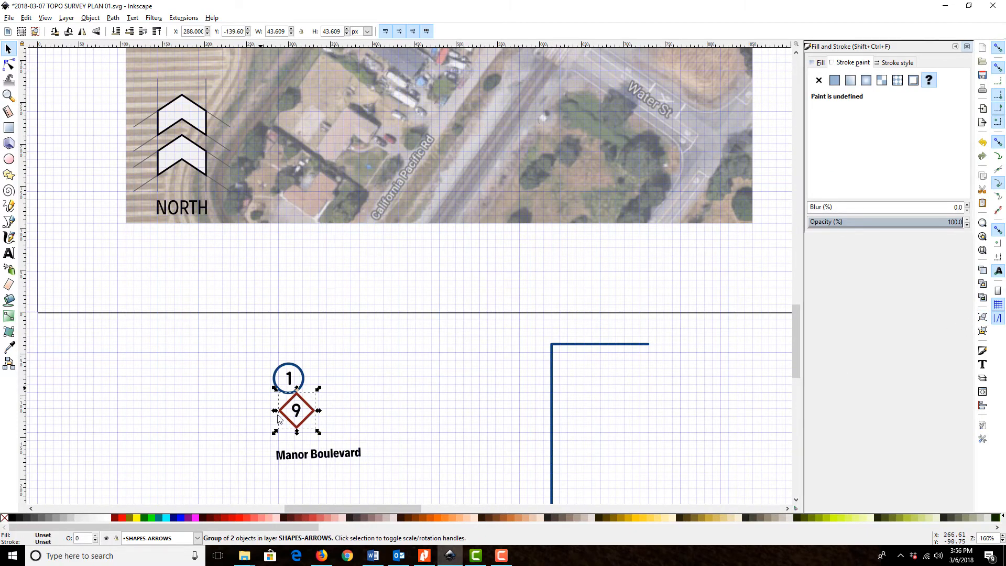
{"action": "mouse_move", "coordinate": [309, 400]}
{"action": "left_mouse_down"}
{"action": "mouse_move", "coordinate": [476, 119]}
{"action": "mouse_move", "coordinate": [495, 103]}
{"action": "left_mouse_up"}
{"action": "scroll", "coordinate": [557, 177], "scroll_direction": "up", "scroll_amount": 16}
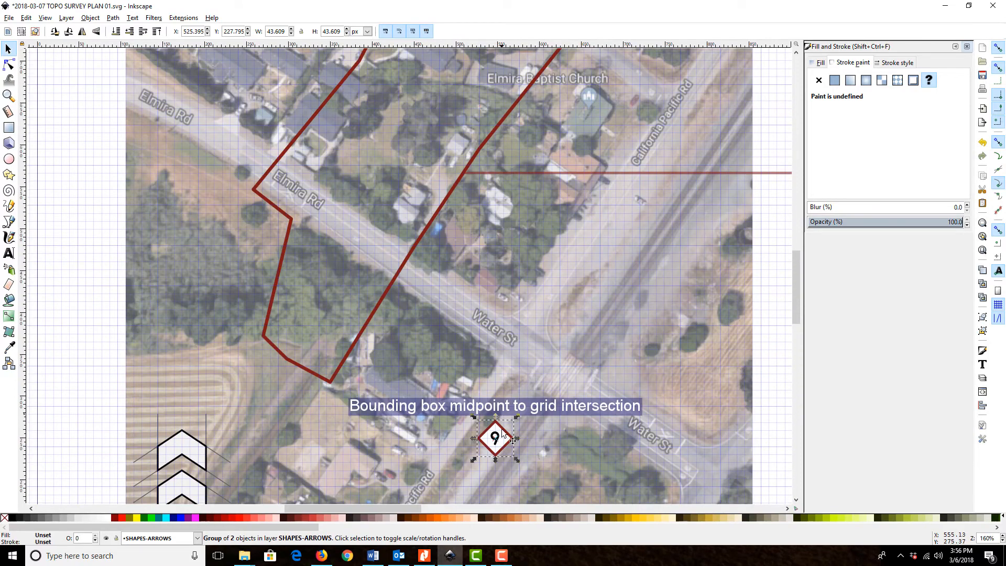
{"action": "left_click_drag", "start_coordinate": [502, 433], "coordinate": [460, 175]}
{"action": "left_click", "coordinate": [473, 206]}
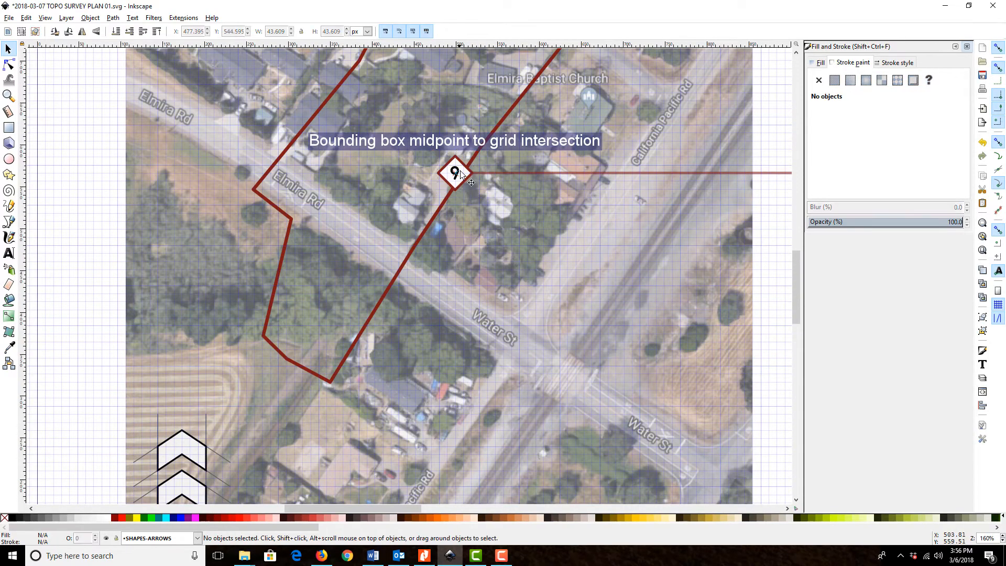
Ungroup the placed diamond marker and change its number text to 1
{"action": "left_click", "coordinate": [459, 172]}
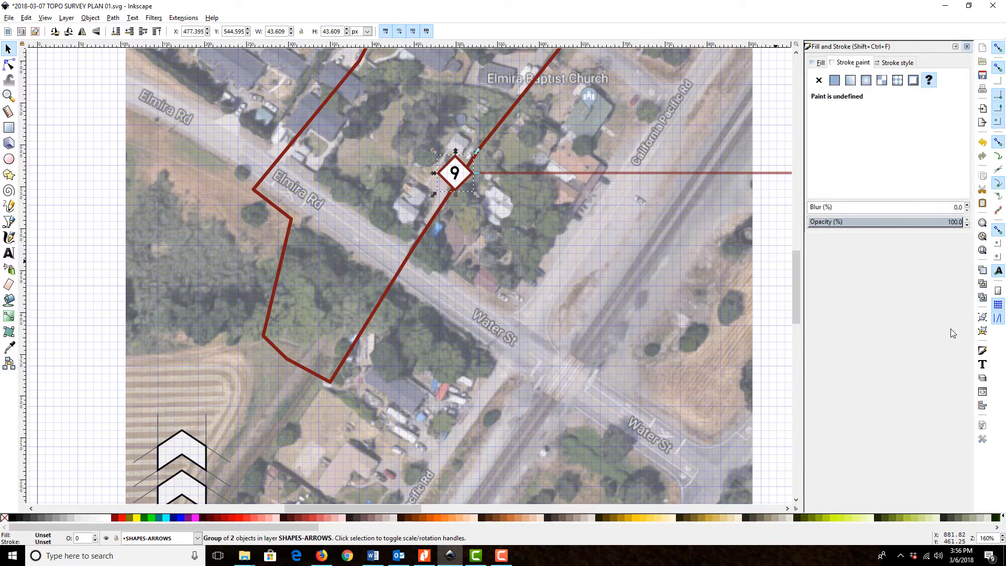
{"action": "left_click", "coordinate": [983, 331]}
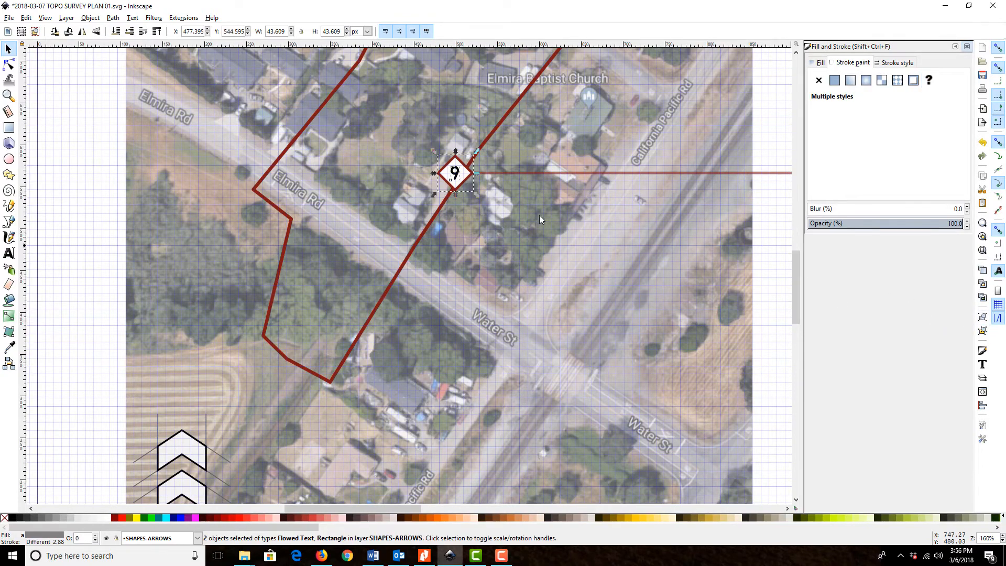
{"action": "left_click", "coordinate": [578, 222]}
{"action": "left_click", "coordinate": [456, 173]}
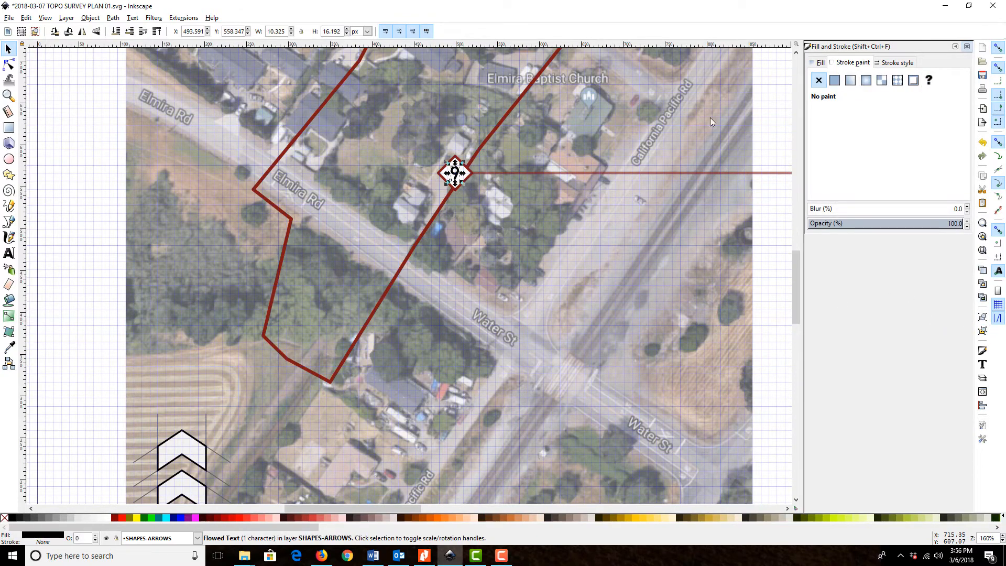
{"action": "left_click", "coordinate": [966, 47]}
{"action": "left_click", "coordinate": [981, 364]}
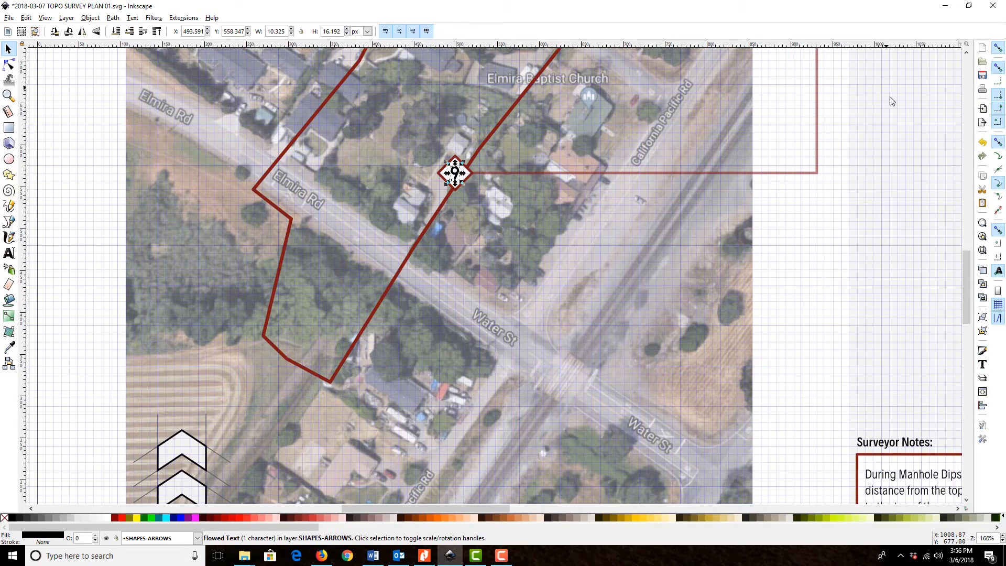
{"action": "left_click", "coordinate": [832, 63]}
{"action": "type", "text": "1"}
{"action": "left_click", "coordinate": [933, 198]}
{"action": "left_click", "coordinate": [957, 198]}
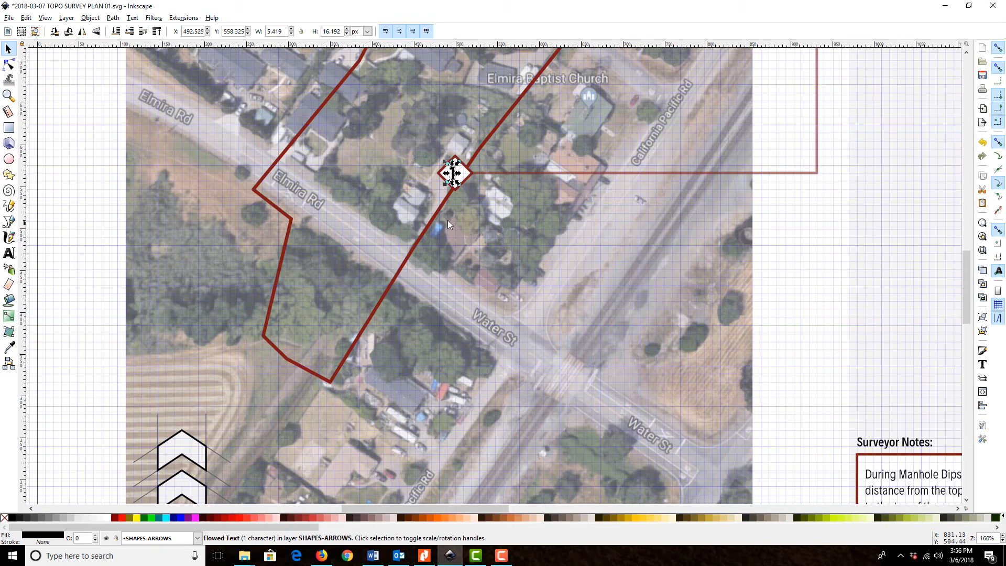
Centre the number 1 horizontally inside the diamond marker by aligning the two objects
{"action": "left_click", "coordinate": [463, 171], "text": "shift"}
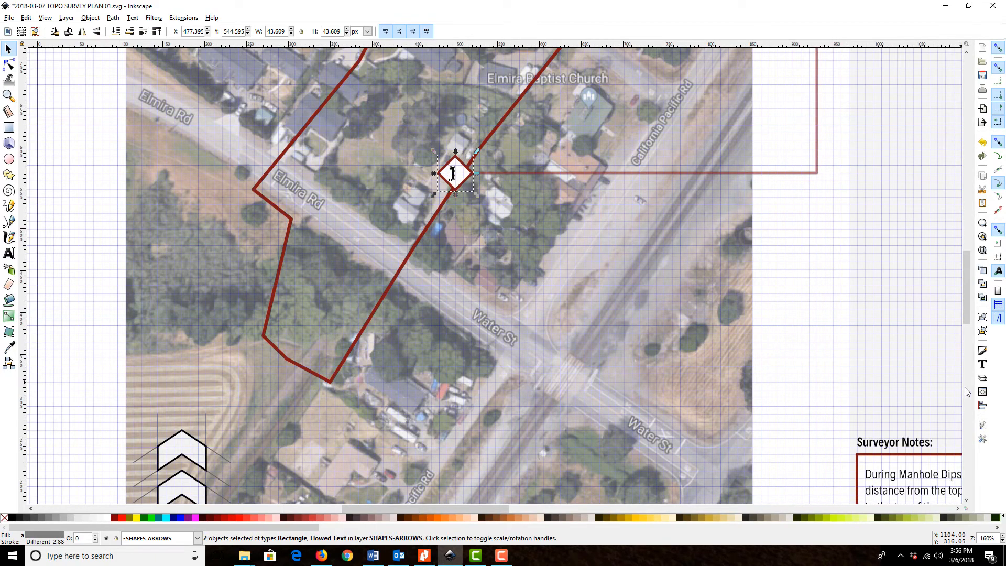
{"action": "left_click", "coordinate": [982, 405]}
{"action": "left_click", "coordinate": [904, 100]}
{"action": "left_click", "coordinate": [967, 47]}
{"action": "left_click", "coordinate": [893, 135]}
{"action": "scroll", "coordinate": [804, 332], "scroll_direction": "down", "scroll_amount": 10}
{"action": "scroll", "coordinate": [804, 333], "scroll_direction": "up", "scroll_amount": 6}
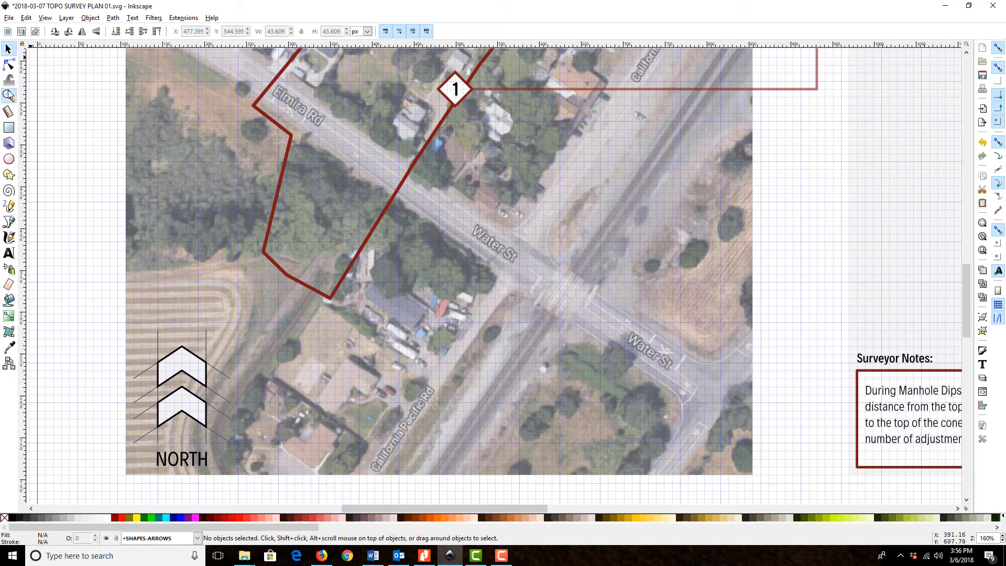
Show the whole survey plan page and save the document
{"action": "left_click", "coordinate": [9, 96]}
{"action": "left_click", "coordinate": [116, 31]}
{"action": "left_click", "coordinate": [8, 48]}
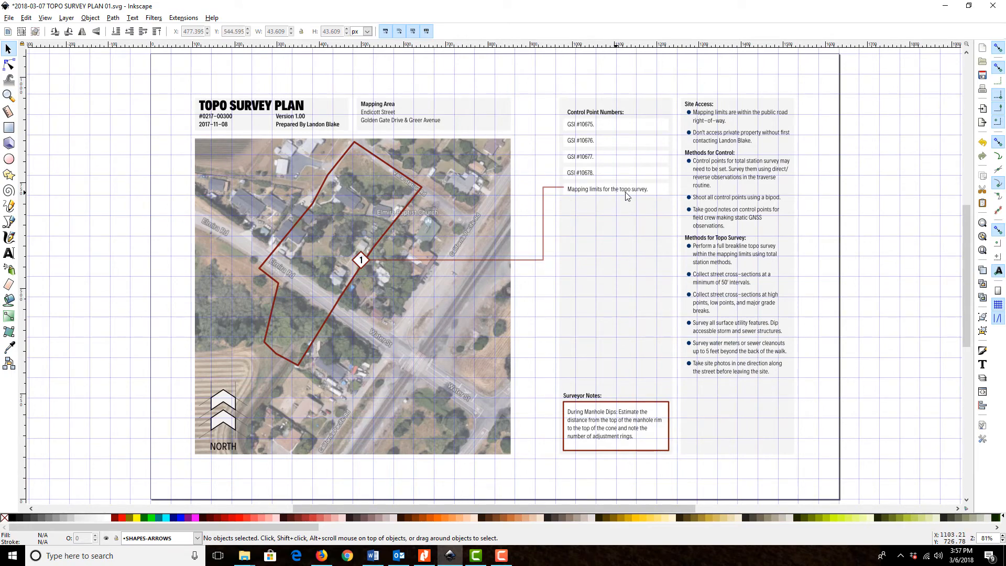
{"action": "left_click", "coordinate": [982, 75]}
Lock the SHAPES-ARROWS layer and unlock the TEXT-STREET NAMES layer, leaving the layer list closed
{"action": "scroll", "coordinate": [401, 341], "scroll_direction": "down", "scroll_amount": 10}
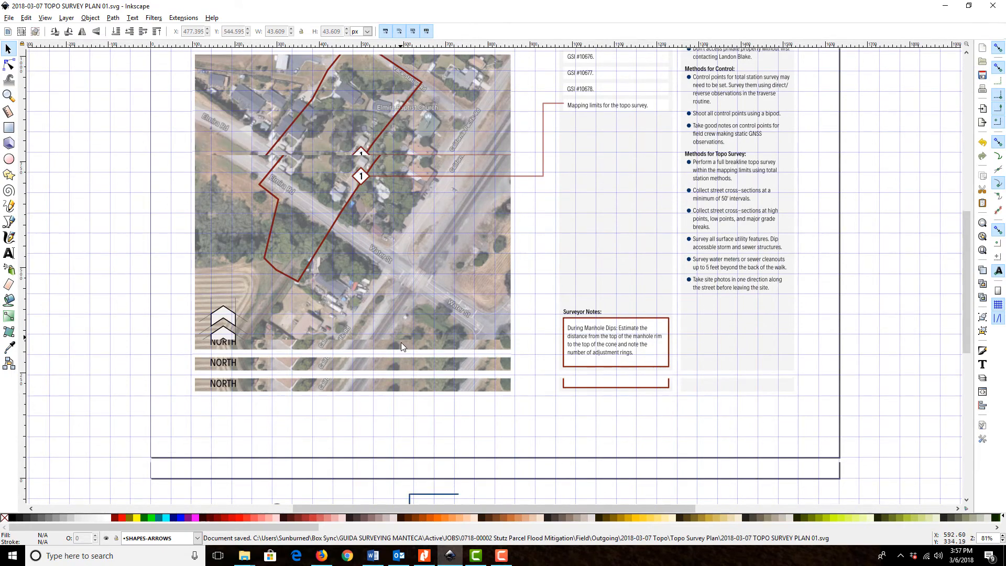
{"action": "scroll", "coordinate": [381, 364], "scroll_direction": "left", "scroll_amount": 14}
{"action": "scroll", "coordinate": [606, 115], "scroll_direction": "up", "scroll_amount": 7}
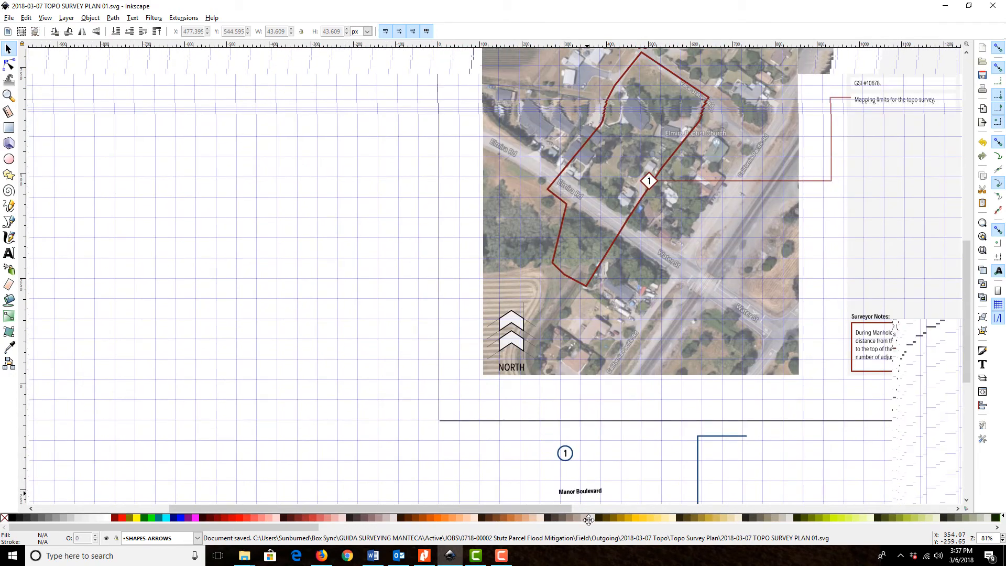
{"action": "scroll", "coordinate": [702, 236], "scroll_direction": "up", "scroll_amount": 3}
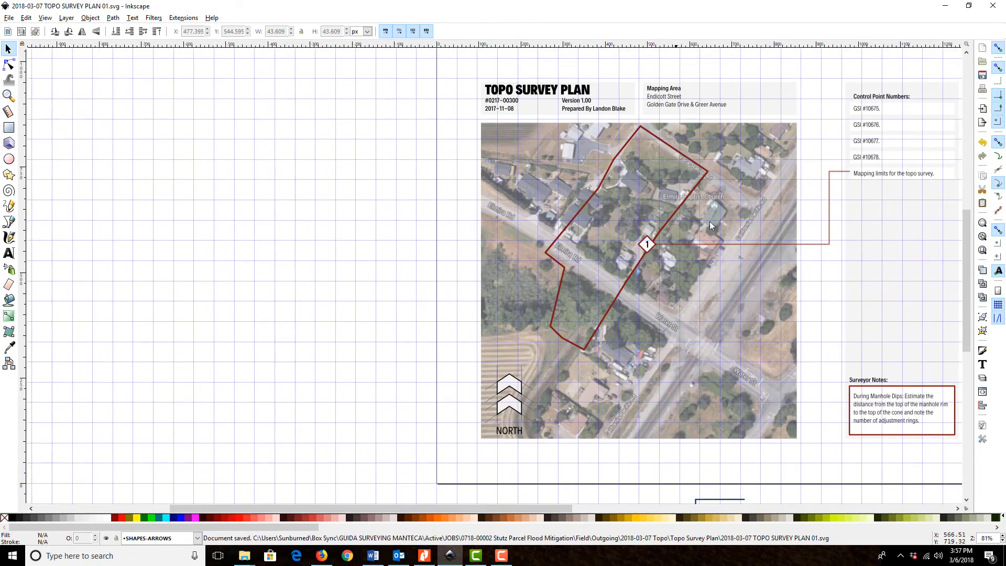
{"action": "scroll", "coordinate": [665, 293], "scroll_direction": "down", "scroll_amount": 6}
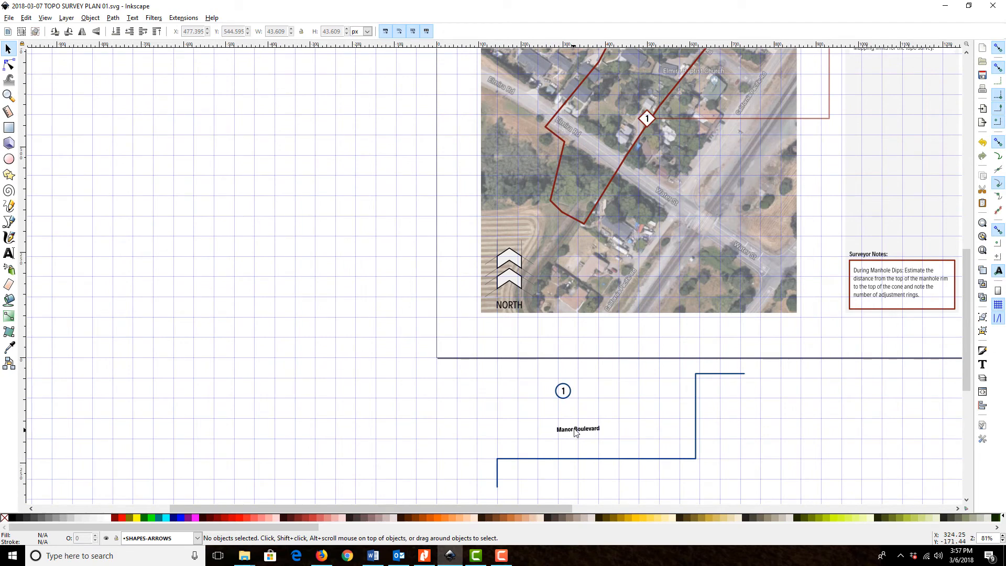
{"action": "left_click", "coordinate": [66, 18]}
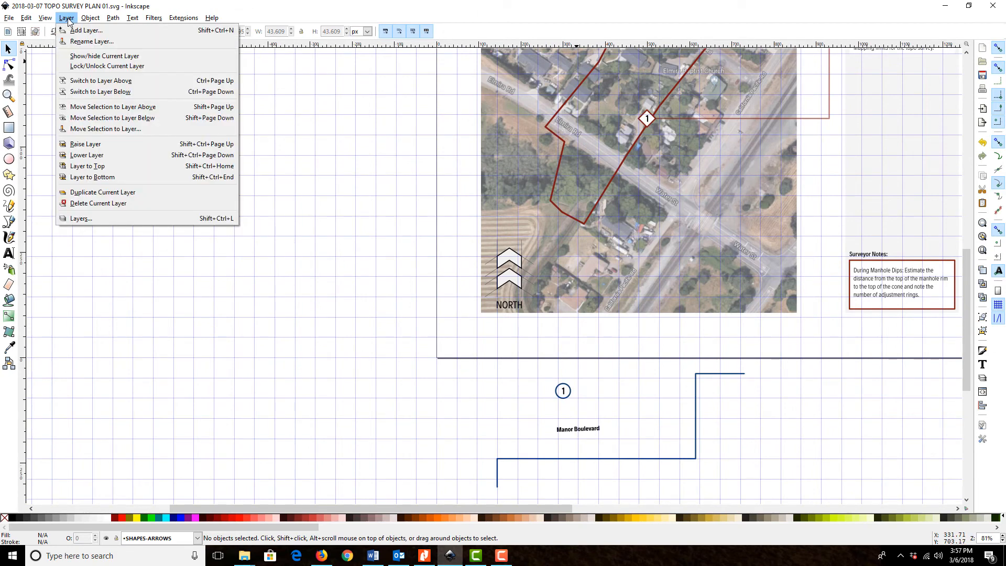
{"action": "left_click", "coordinate": [81, 218]}
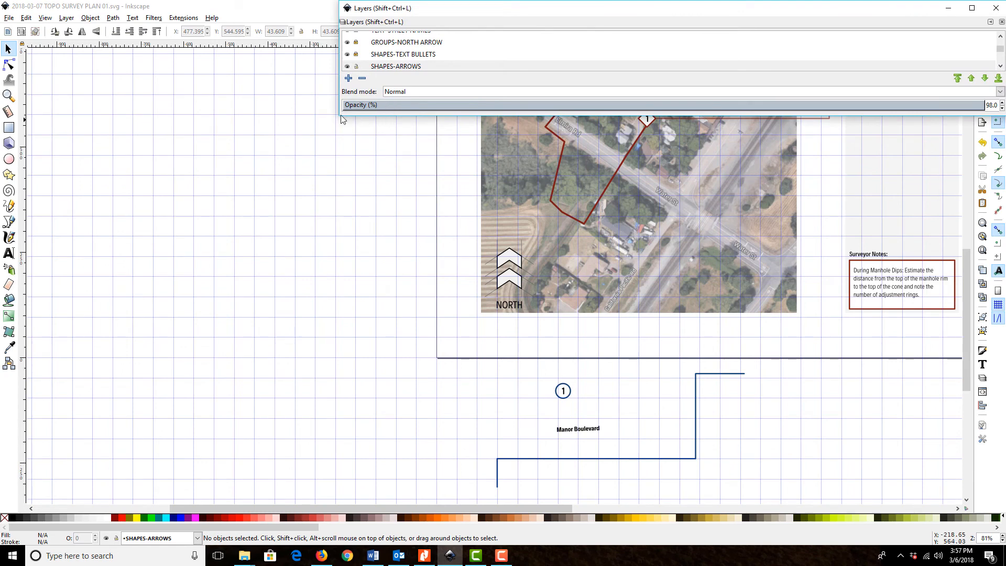
{"action": "left_click_drag", "start_coordinate": [337, 118], "coordinate": [422, 324]}
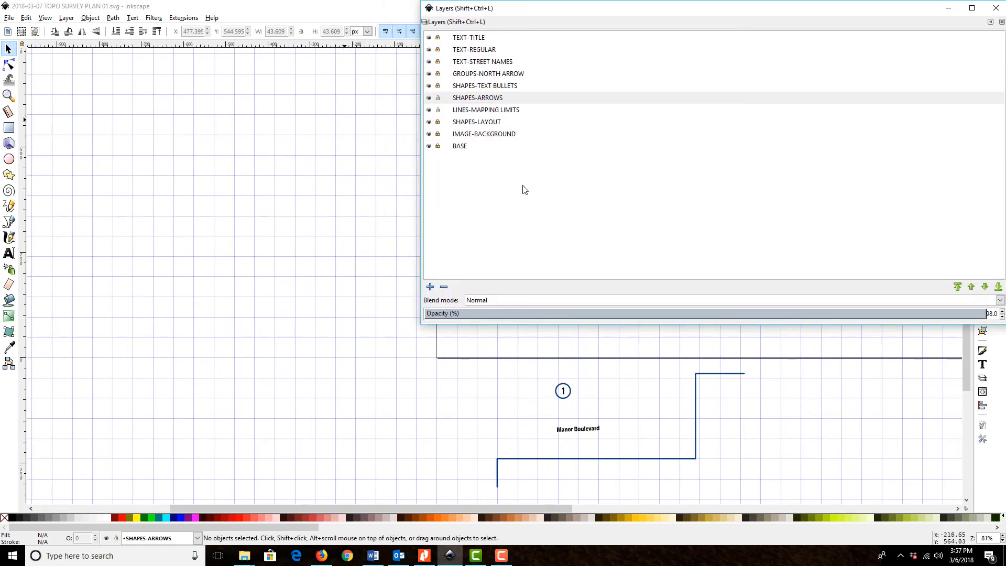
{"action": "left_click", "coordinate": [492, 99]}
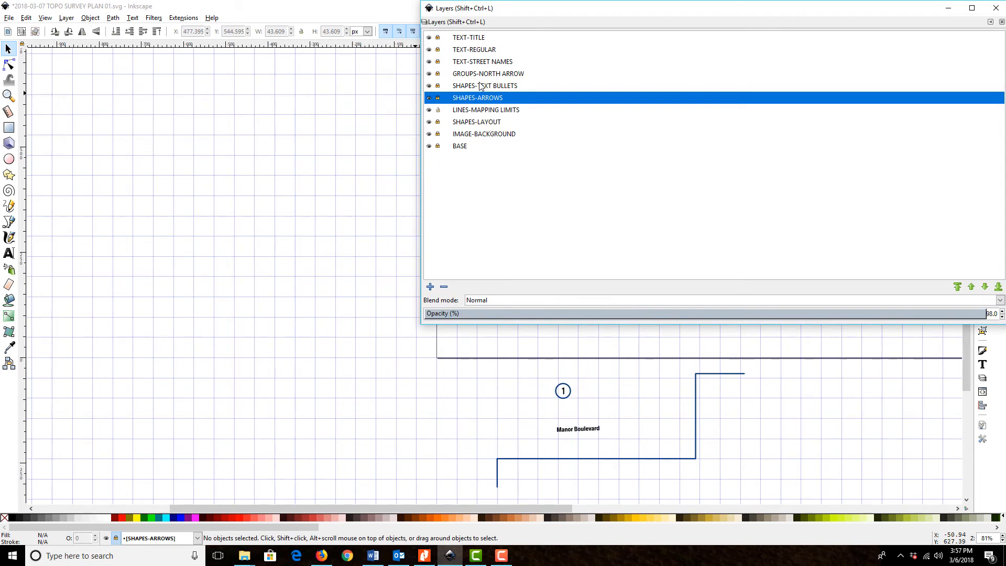
{"action": "left_click", "coordinate": [439, 62]}
{"action": "left_click", "coordinate": [948, 8]}
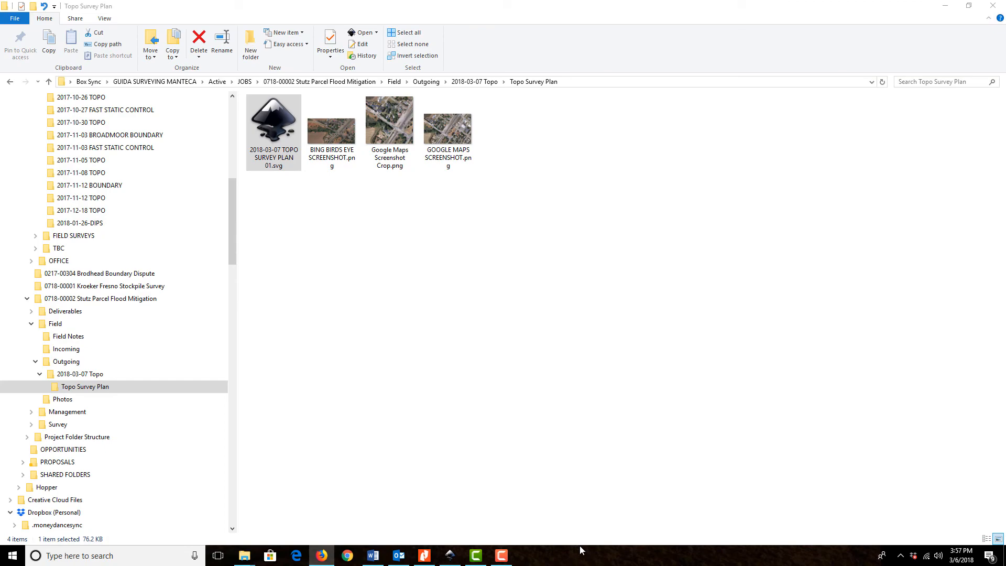
{"action": "left_click", "coordinate": [450, 554]}
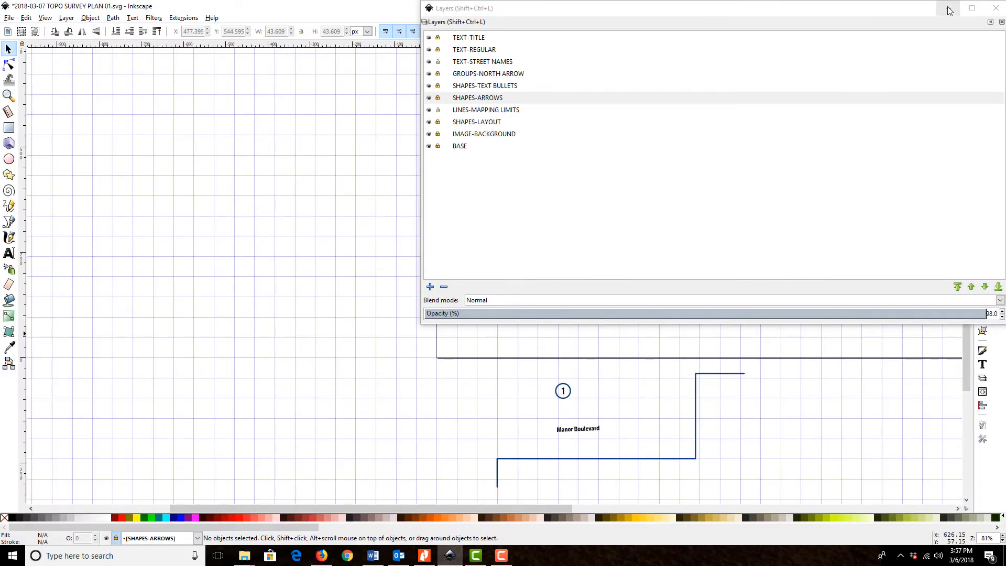
{"action": "left_click", "coordinate": [948, 9]}
{"action": "left_click", "coordinate": [450, 554]}
{"action": "left_click", "coordinate": [993, 6]}
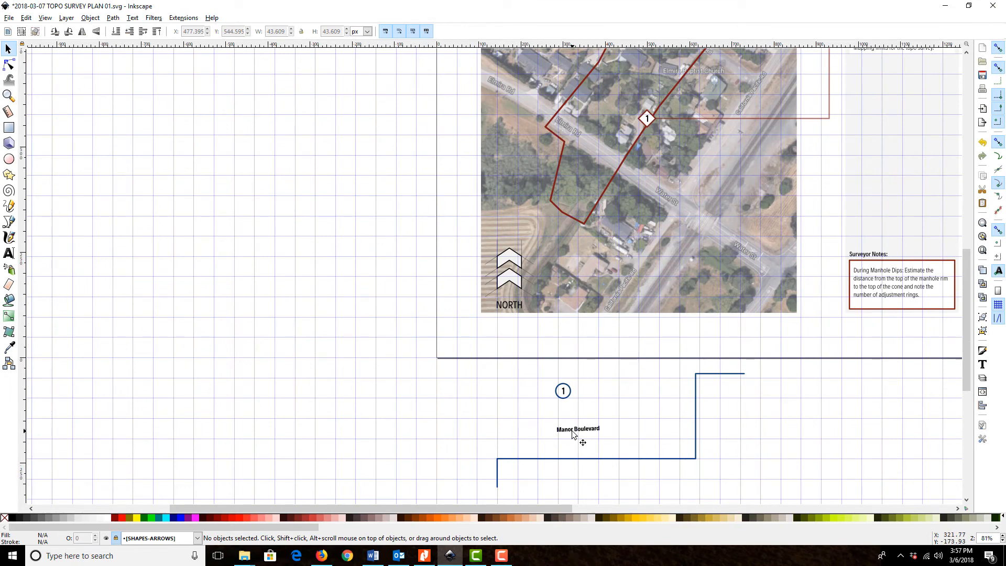
Move the Manor Boulevard label from below the page onto Water St on the aerial image and change its text to Water Street
{"action": "left_click", "coordinate": [578, 431]}
{"action": "left_click_drag", "start_coordinate": [578, 430], "coordinate": [662, 195]}
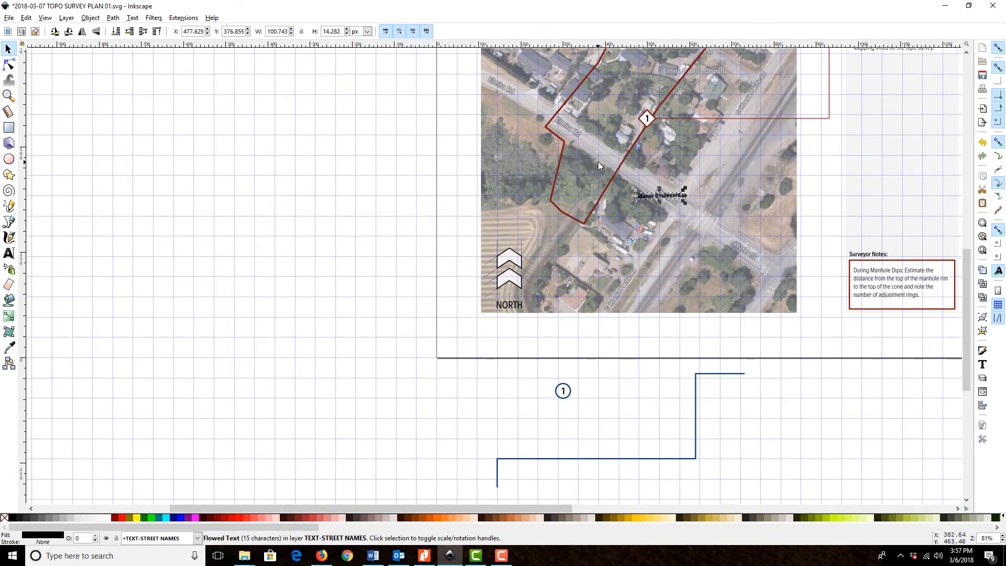
{"action": "left_click", "coordinate": [8, 95]}
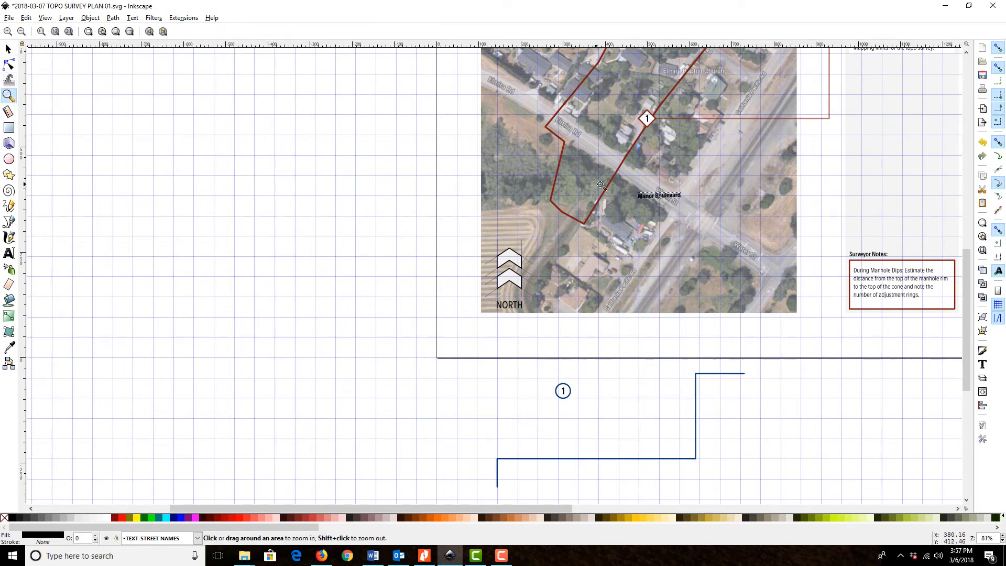
{"action": "left_click_drag", "start_coordinate": [609, 171], "coordinate": [738, 233]}
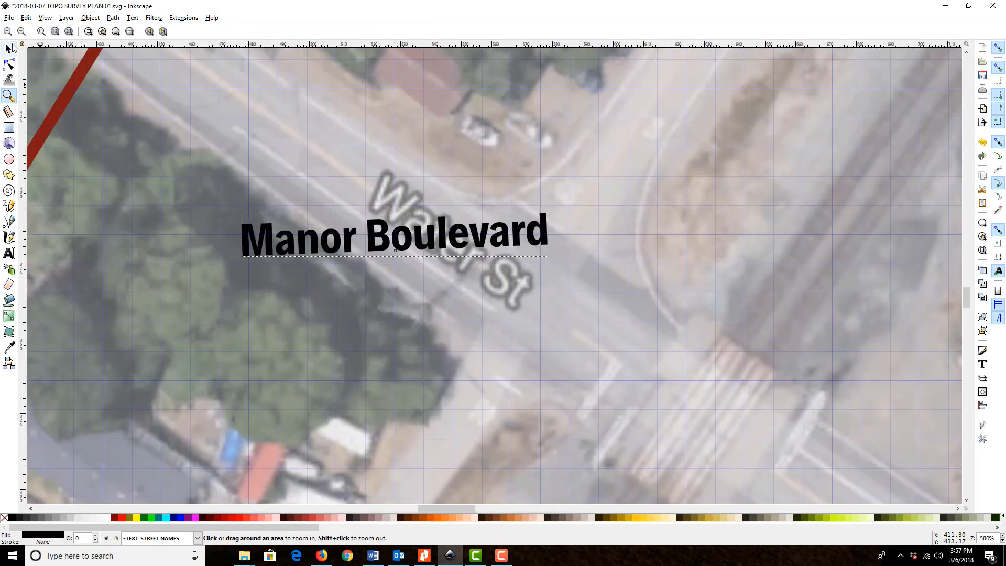
{"action": "left_click", "coordinate": [7, 48]}
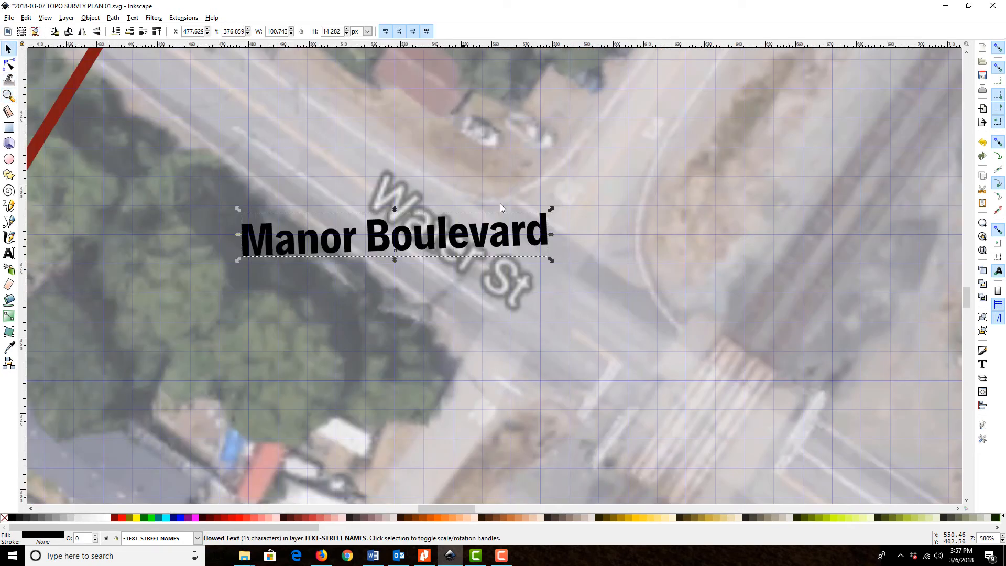
{"action": "left_click", "coordinate": [983, 364]}
{"action": "left_click_drag", "start_coordinate": [896, 76], "coordinate": [654, 48]}
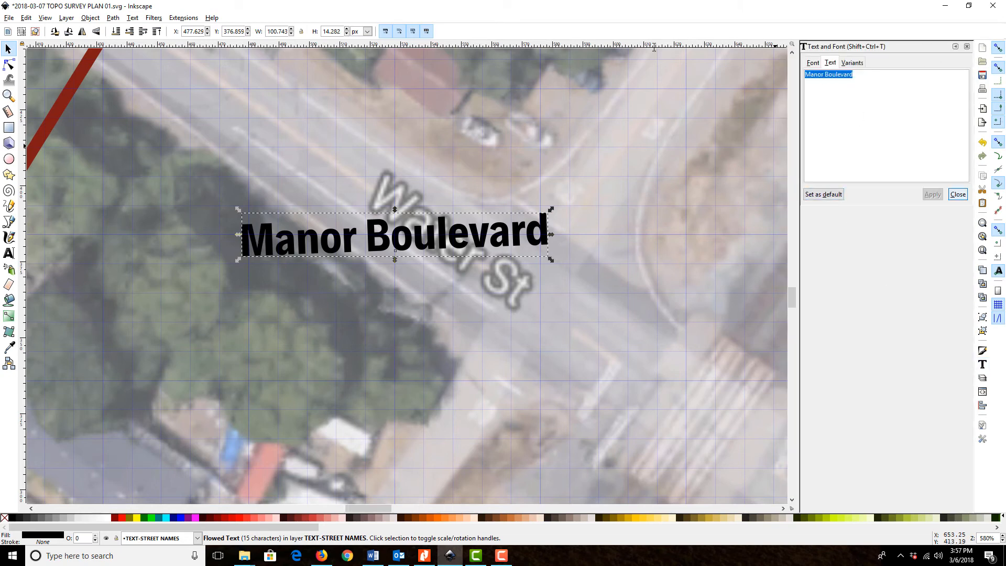
{"action": "type", "text": "Water Street"}
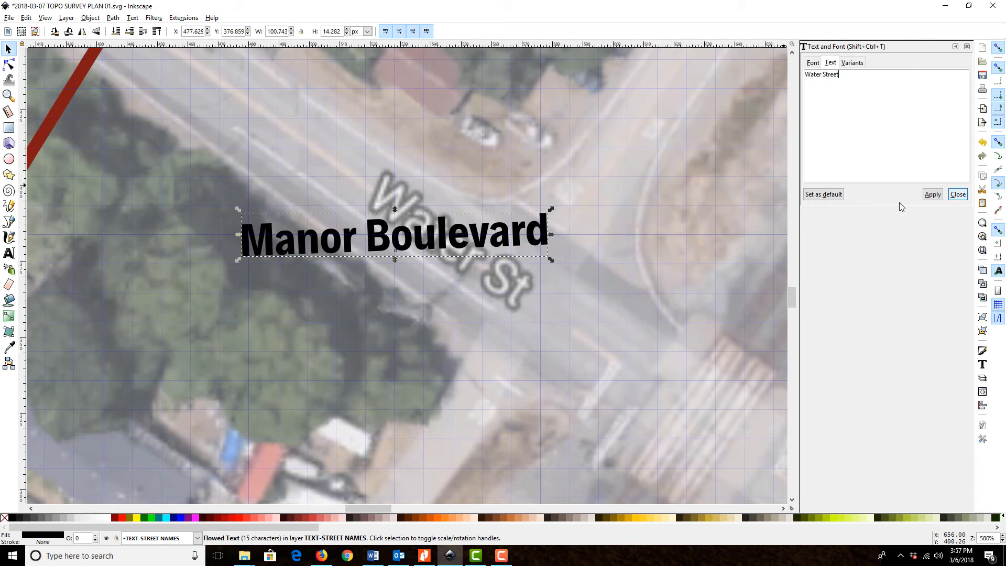
{"action": "left_click", "coordinate": [932, 195]}
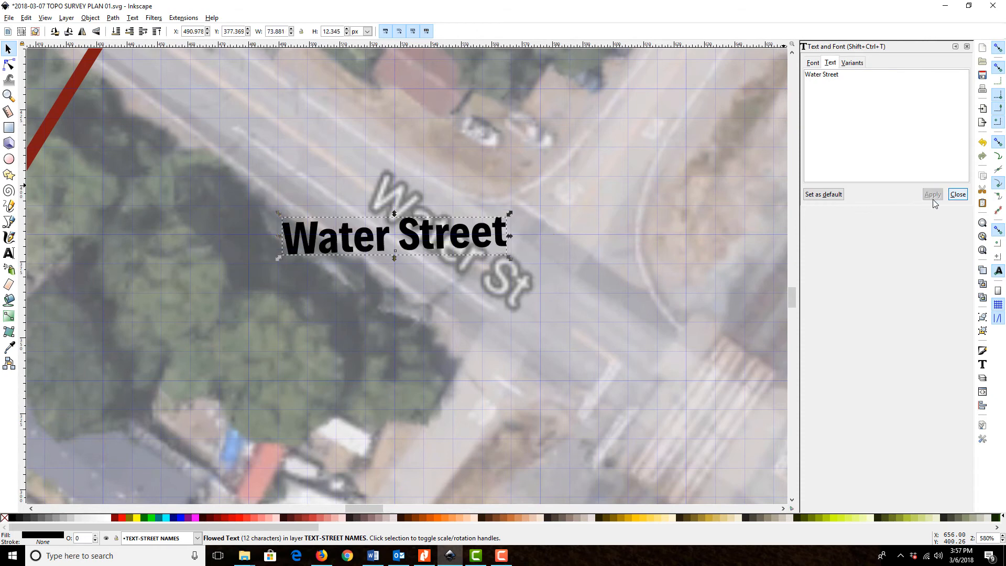
Rotate the Water Street label parallel to the road and place it just northwest of the map's own Water St lettering
{"action": "left_click", "coordinate": [463, 232]}
{"action": "left_click_drag", "start_coordinate": [510, 257], "coordinate": [473, 316]}
{"action": "left_click_drag", "start_coordinate": [411, 252], "coordinate": [294, 146]}
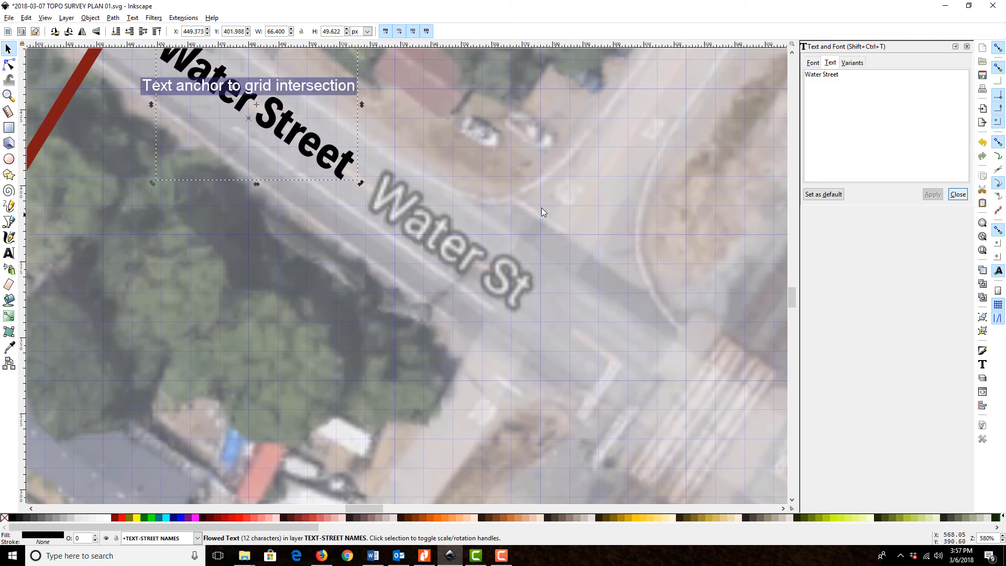
Duplicate the Water Street label, place the copy on California Pacific Rd and rotate it parallel to that road
{"action": "scroll", "coordinate": [541, 207], "scroll_direction": "up", "scroll_amount": 10}
{"action": "key", "text": "ctrl+d"}
{"action": "left_click_drag", "start_coordinate": [352, 482], "coordinate": [746, 306]}
{"action": "left_click_drag", "start_coordinate": [746, 305], "coordinate": [476, 311]}
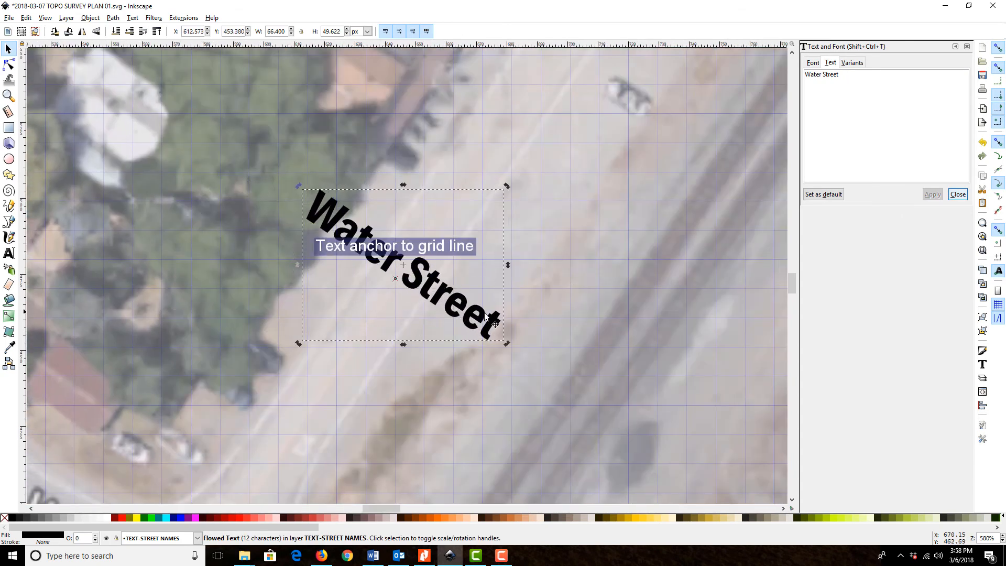
{"action": "left_click", "coordinate": [504, 340]}
{"action": "left_click_drag", "start_coordinate": [505, 343], "coordinate": [474, 180]}
Change the copied label's text to California Pacific Road
{"action": "scroll", "coordinate": [559, 232], "scroll_direction": "down", "scroll_amount": 3}
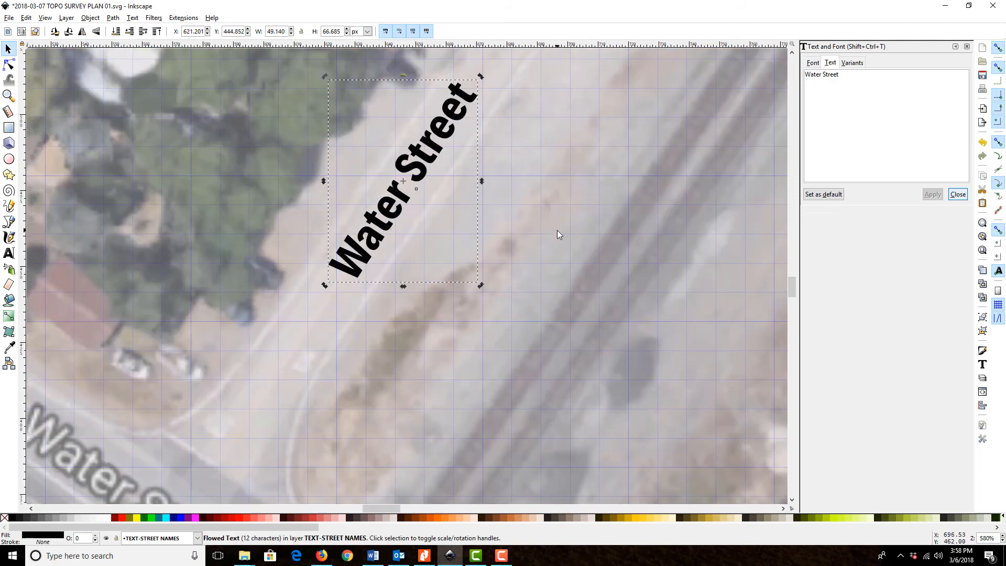
{"action": "scroll", "coordinate": [559, 232], "scroll_direction": "up", "scroll_amount": 15}
{"action": "scroll", "coordinate": [566, 250], "scroll_direction": "up", "scroll_amount": 11}
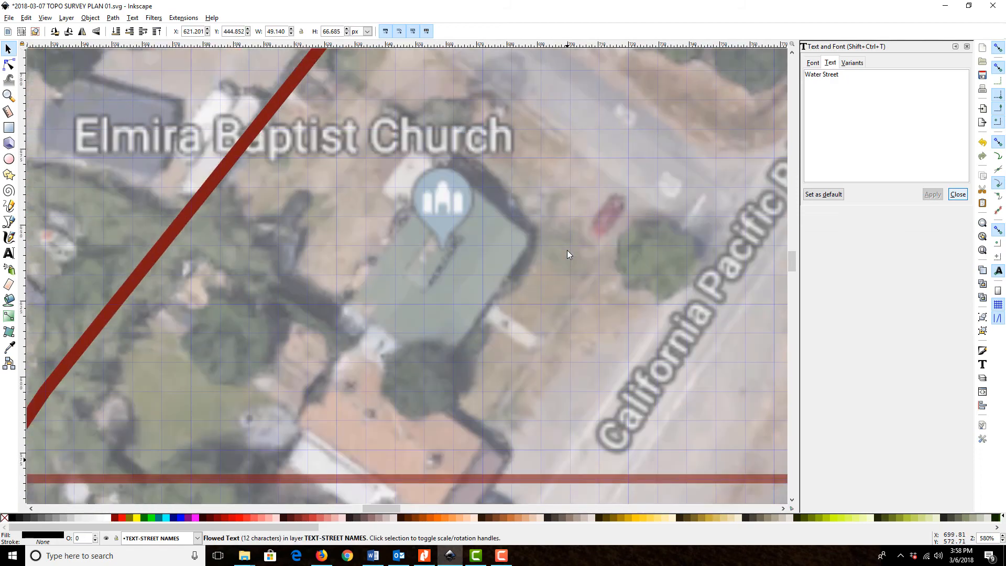
{"action": "scroll", "coordinate": [569, 255], "scroll_direction": "down", "scroll_amount": 18}
{"action": "scroll", "coordinate": [569, 259], "scroll_direction": "down", "scroll_amount": 8}
{"action": "key", "text": "ctrl+a"}
{"action": "type", "text": "California Pacific Road"}
{"action": "left_click", "coordinate": [932, 195]}
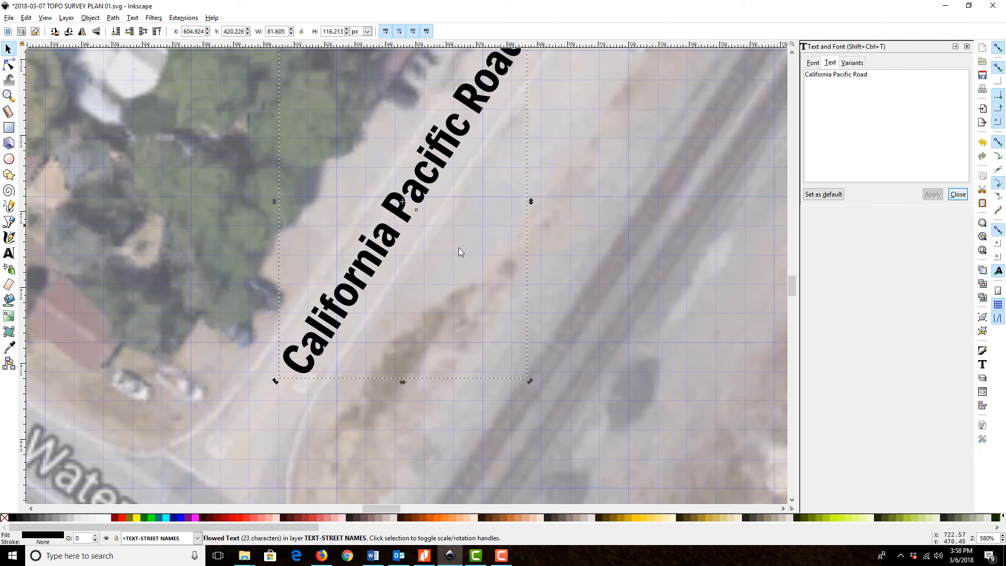
{"action": "scroll", "coordinate": [485, 274], "scroll_direction": "up", "scroll_amount": 3}
{"action": "left_click", "coordinate": [602, 290]}
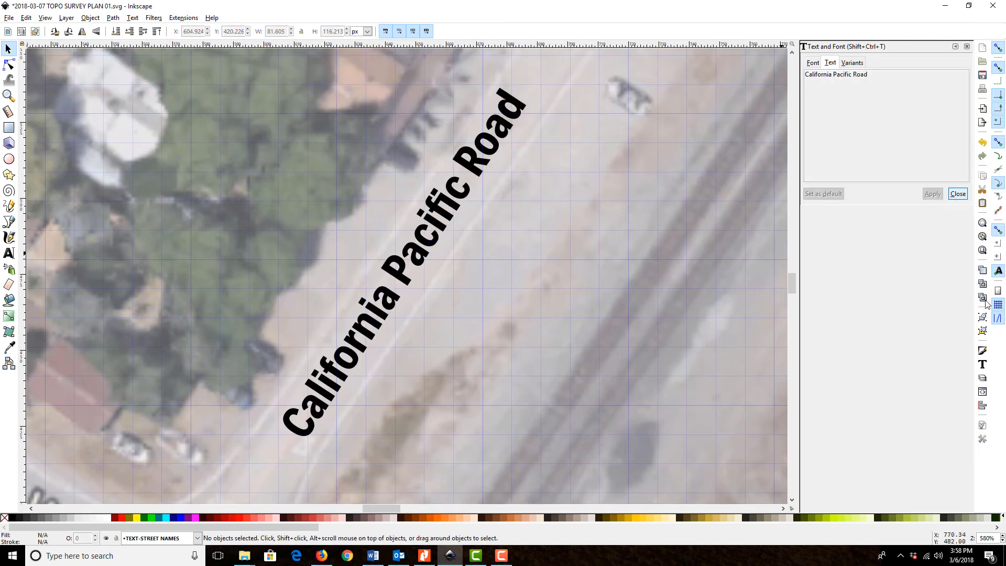
Duplicate the Water Street label and place the copy on Vaca Station Rd, east of the mapping limits outline
{"action": "left_click", "coordinate": [982, 250]}
{"action": "left_click_drag", "start_coordinate": [302, 231], "coordinate": [482, 212]}
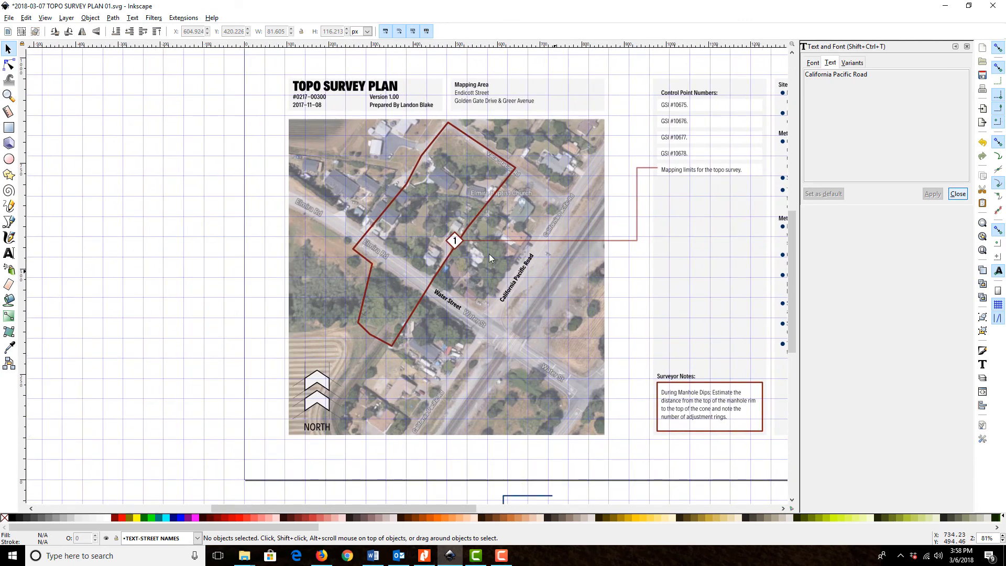
{"action": "left_click", "coordinate": [451, 304]}
{"action": "left_click_drag", "start_coordinate": [454, 306], "coordinate": [556, 195]}
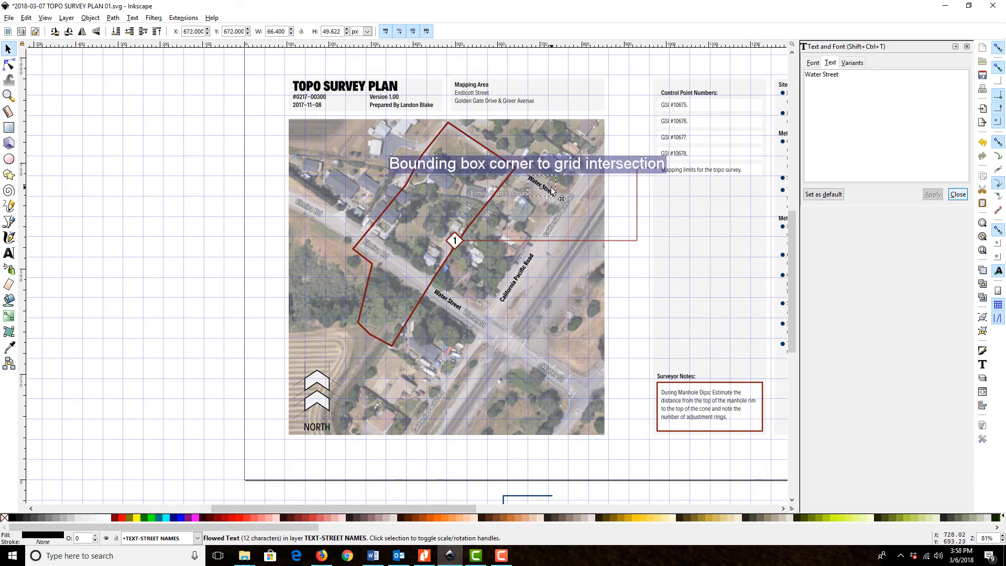
Change the text of the new label near Elmira Baptist Church to Vaca Station Road
{"action": "left_click", "coordinate": [8, 95]}
{"action": "left_click_drag", "start_coordinate": [499, 147], "coordinate": [569, 223]}
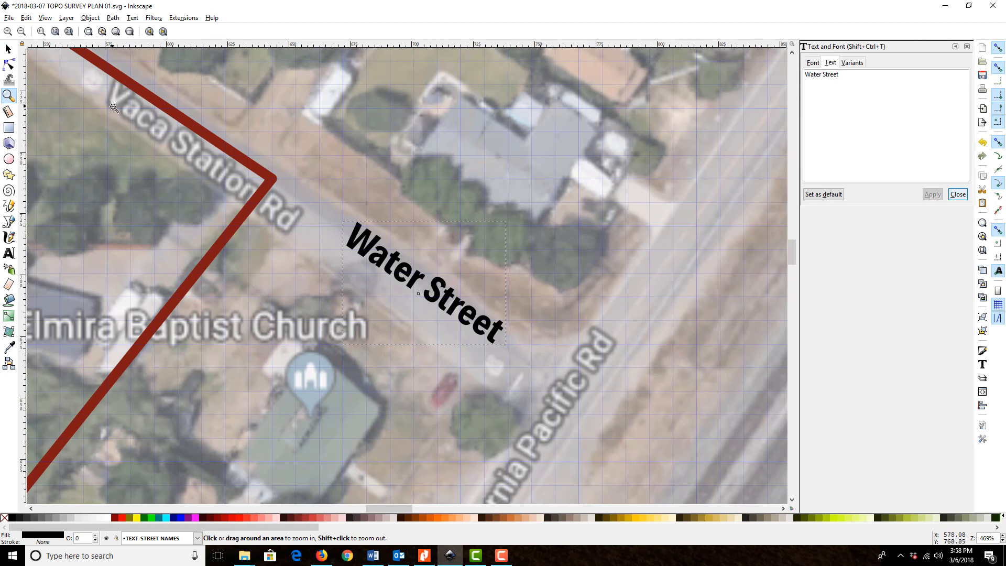
{"action": "left_click", "coordinate": [8, 49]}
{"action": "left_click_drag", "start_coordinate": [914, 102], "coordinate": [560, 62]}
{"action": "type", "text": "Vaca Station Road"}
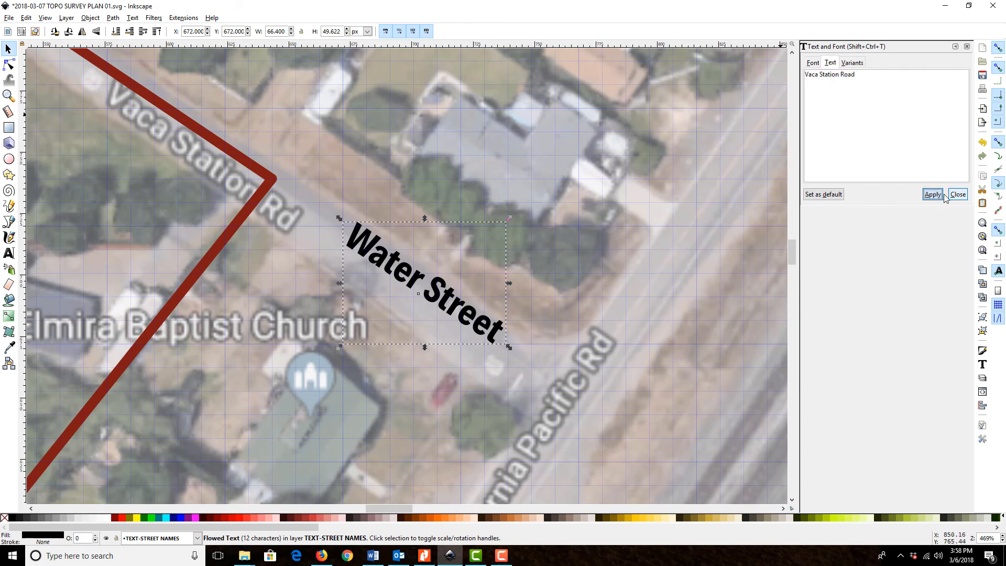
{"action": "left_click", "coordinate": [932, 194]}
{"action": "left_click", "coordinate": [957, 194]}
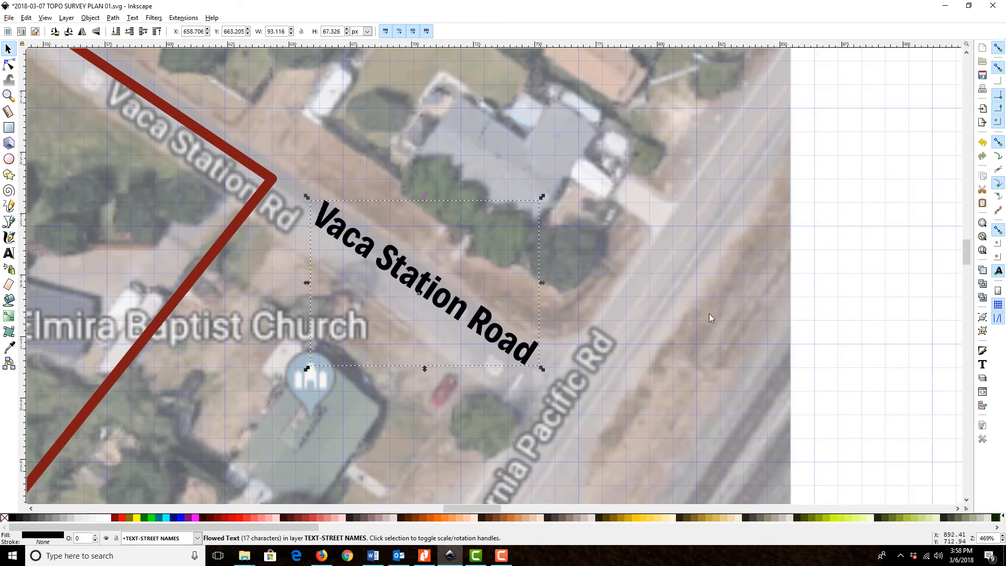
Rotate and nudge the Vaca Station Road label so it runs centred along its road
{"action": "left_click_drag", "start_coordinate": [441, 300], "coordinate": [434, 308]}
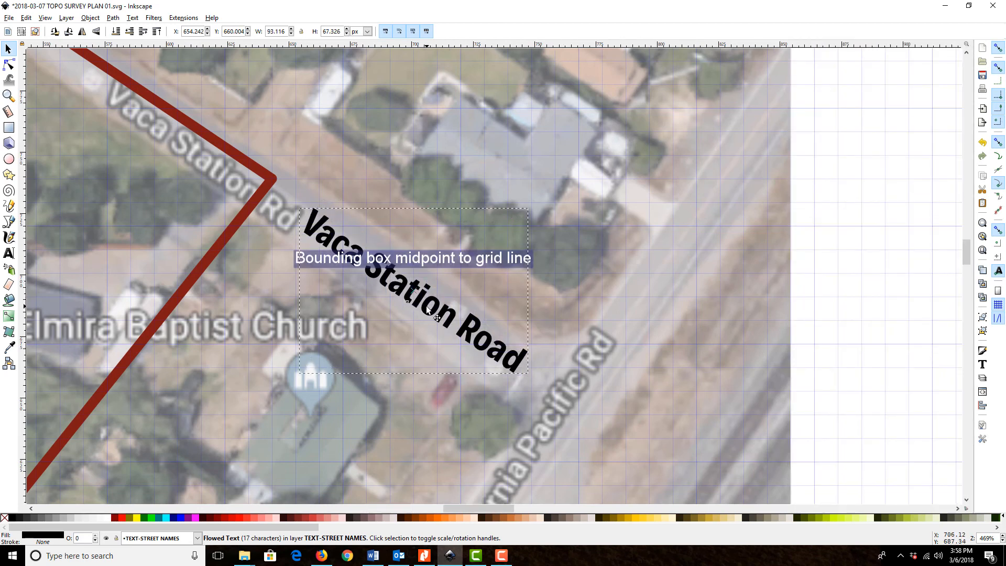
{"action": "left_click", "coordinate": [533, 374]}
{"action": "left_click_drag", "start_coordinate": [533, 373], "coordinate": [529, 380]}
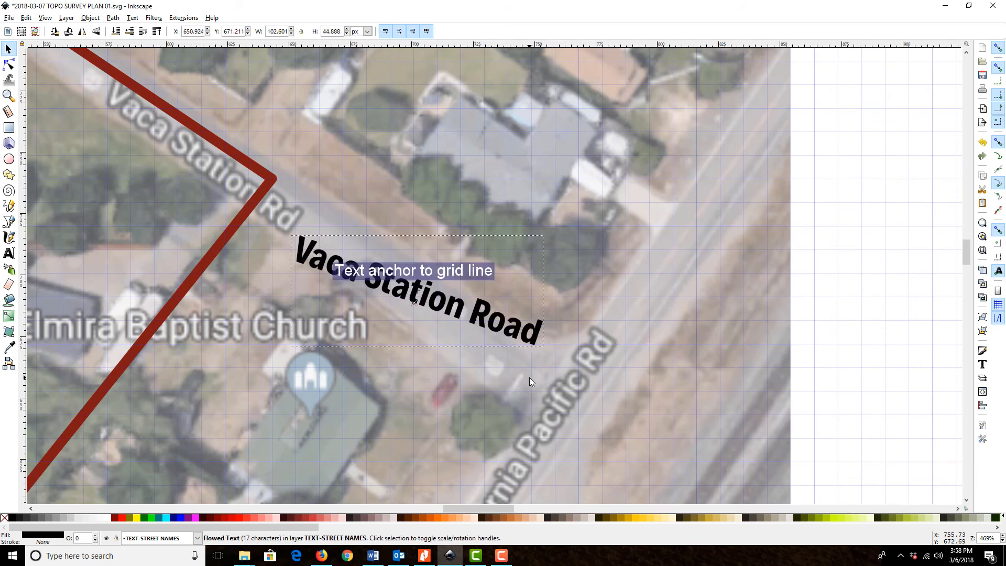
{"action": "left_click_drag", "start_coordinate": [547, 347], "coordinate": [526, 378]}
{"action": "left_click_drag", "start_coordinate": [440, 314], "coordinate": [441, 323]}
{"action": "left_click_drag", "start_coordinate": [530, 388], "coordinate": [529, 389]}
{"action": "left_click", "coordinate": [834, 254]}
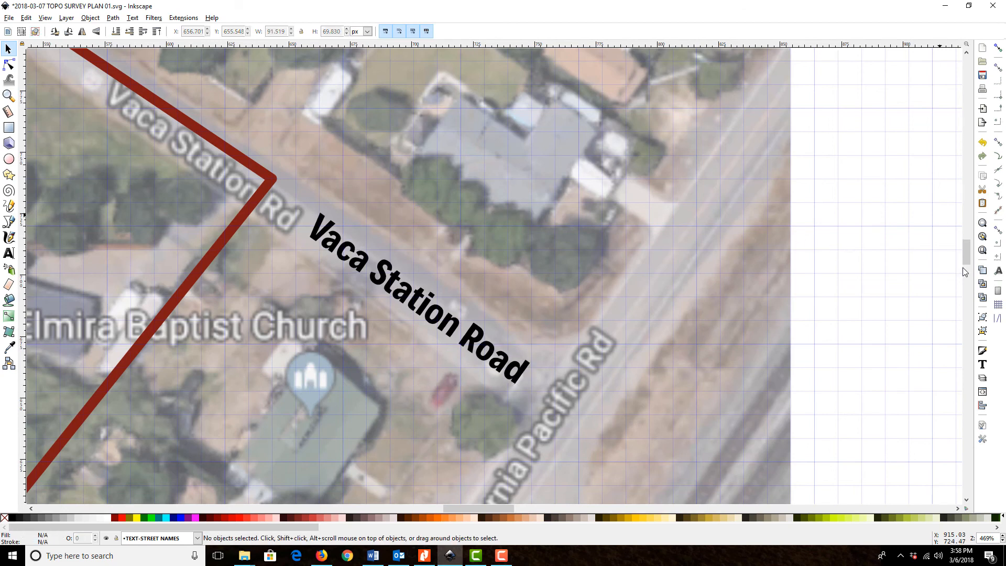
Return to the full page view of the survey plan and save the document
{"action": "left_click", "coordinate": [982, 250]}
{"action": "left_click", "coordinate": [8, 48]}
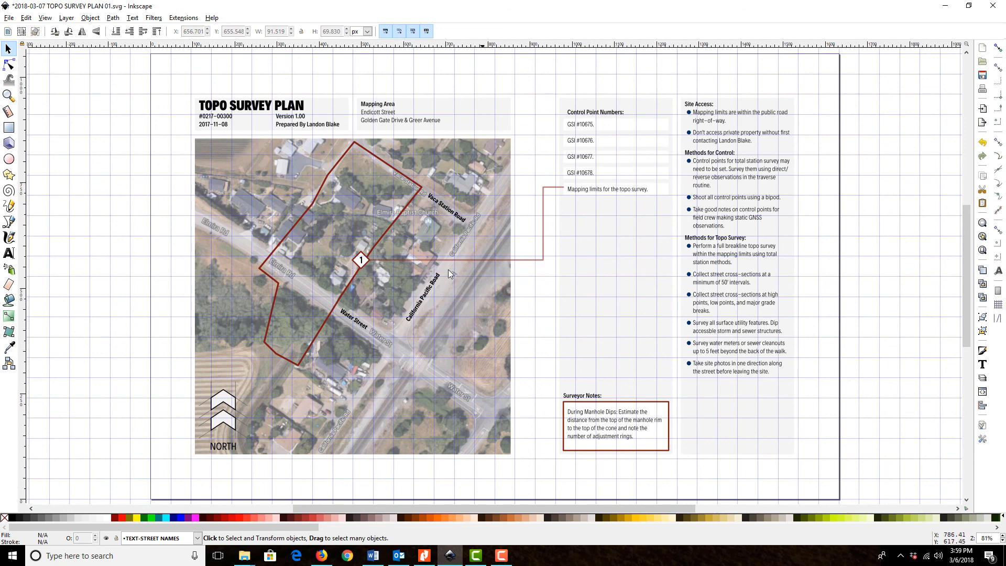
{"action": "left_click", "coordinate": [9, 18]}
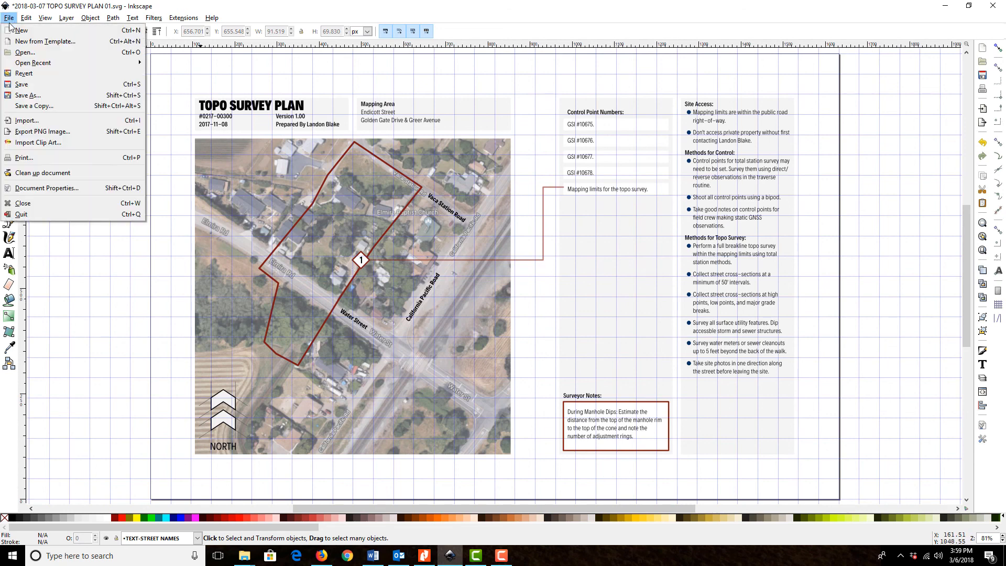
{"action": "left_click", "coordinate": [23, 84]}
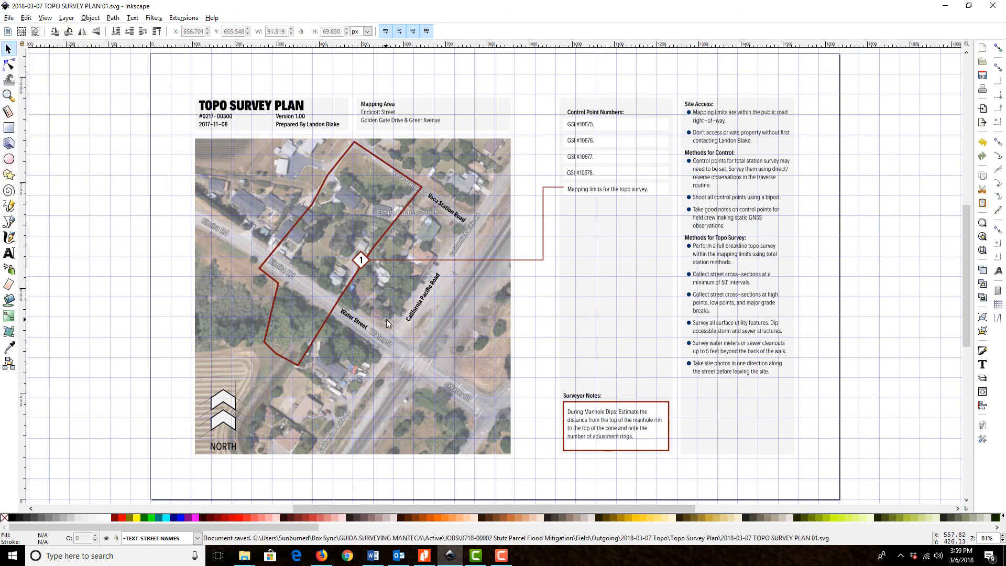